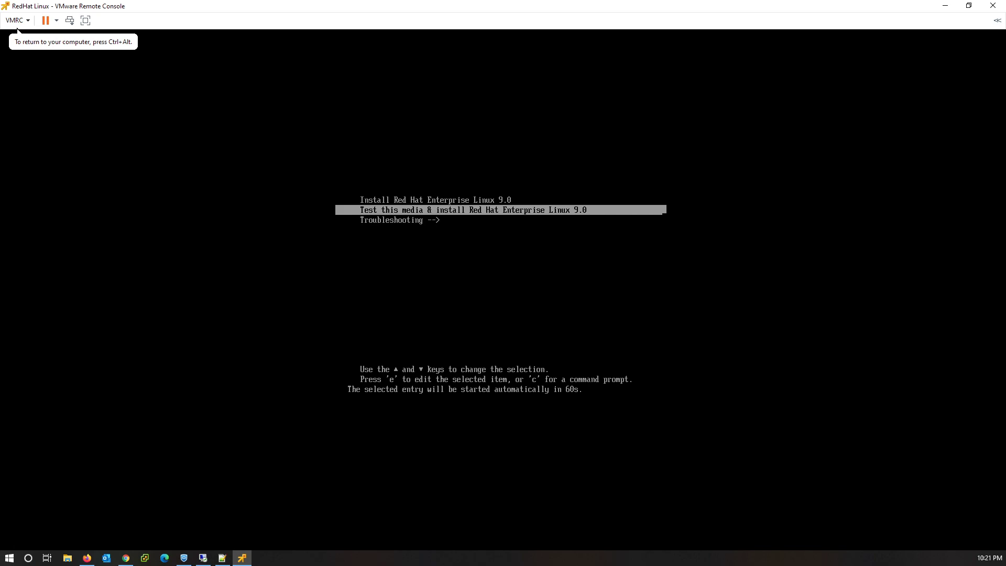
Pick 'Install Red Hat Enterprise Linux 9.0', choose English (United States), and continue to the Installation Summary.
{"action": "key", "text": "Up"}
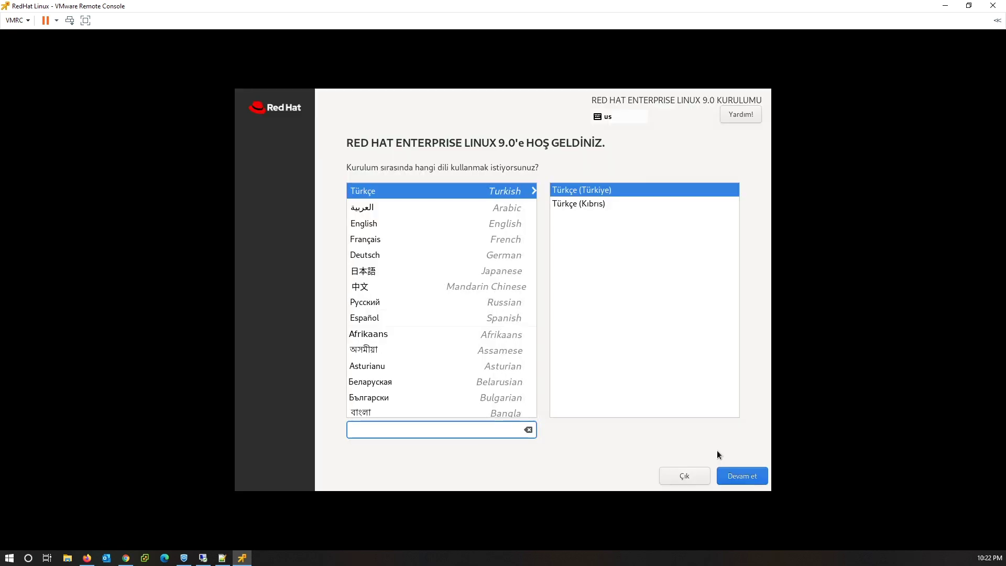
{"action": "left_click", "coordinate": [388, 224]}
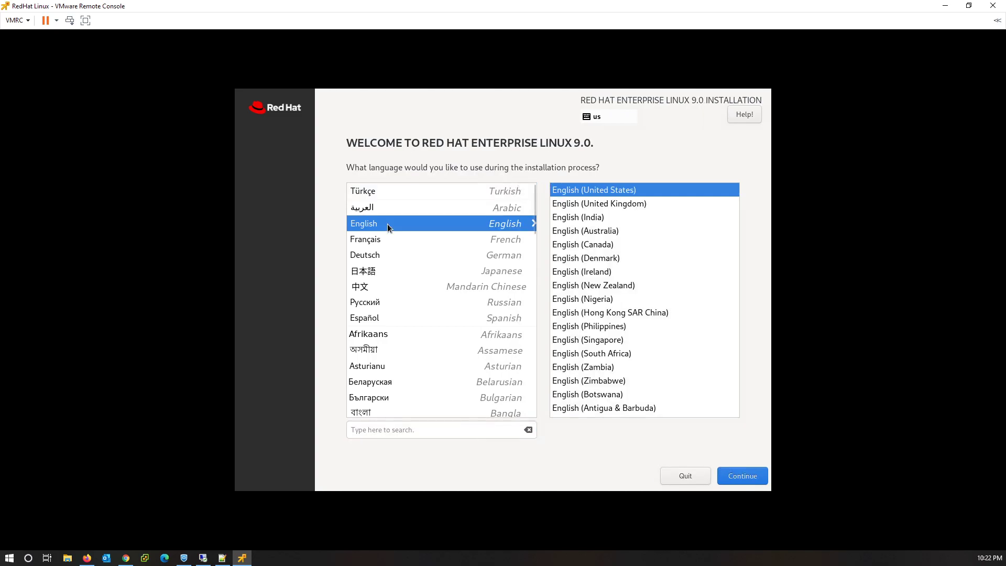
{"action": "left_click", "coordinate": [744, 477]}
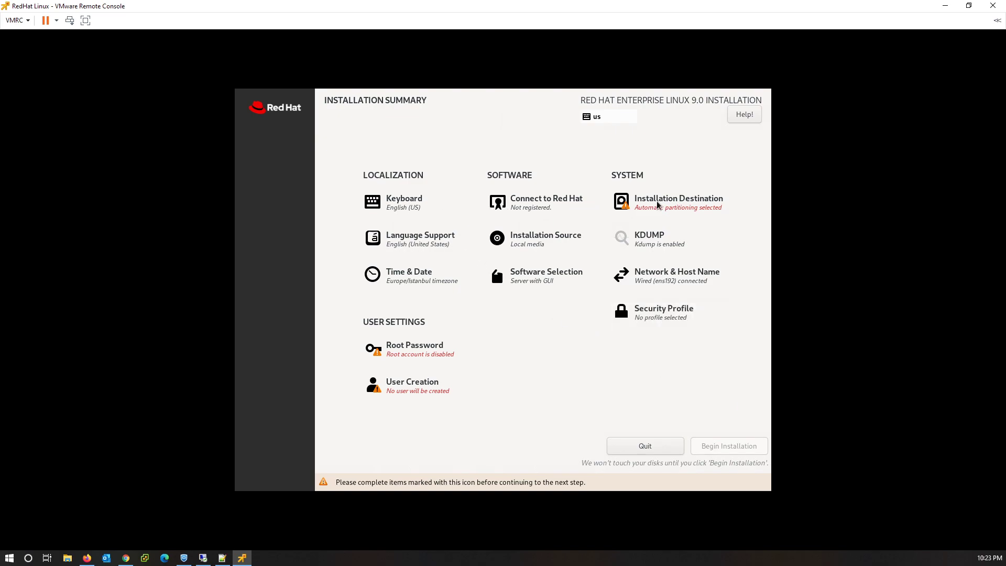
Confirm automatic partitioning on the 100 GiB virtual disk and leave Time & Date at Europe/Istanbul.
{"action": "left_click", "coordinate": [658, 204]}
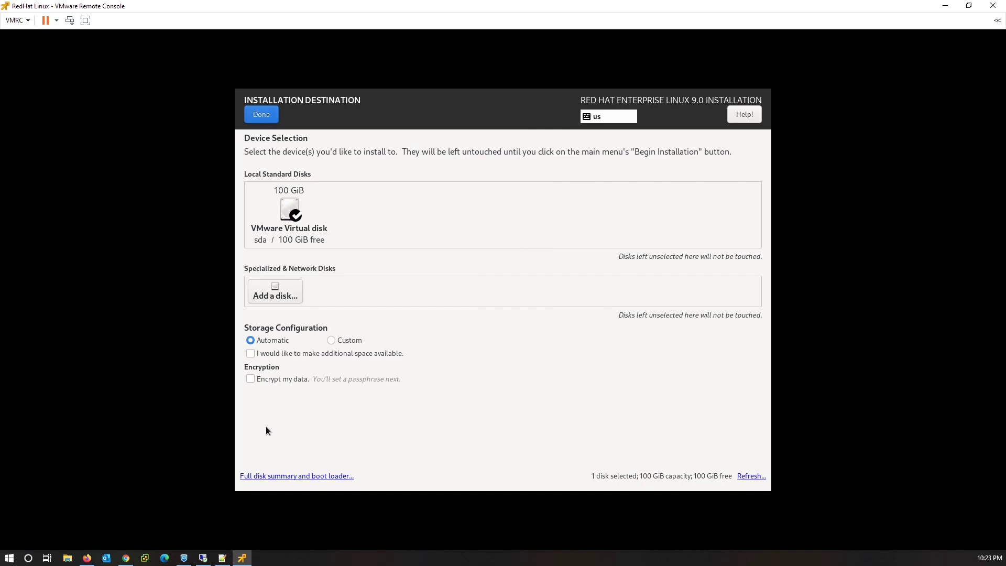
{"action": "left_click", "coordinate": [268, 119]}
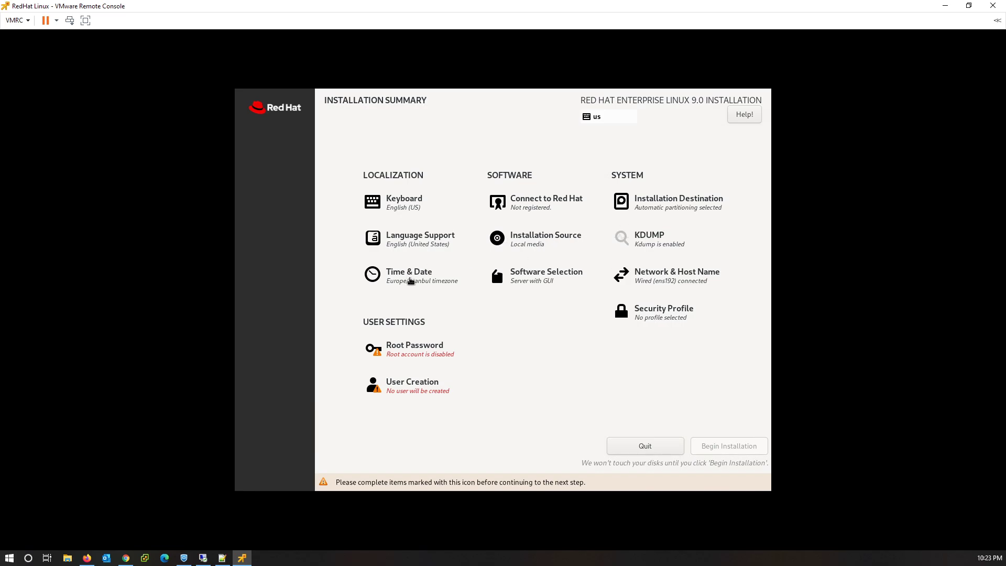
{"action": "left_click", "coordinate": [418, 281]}
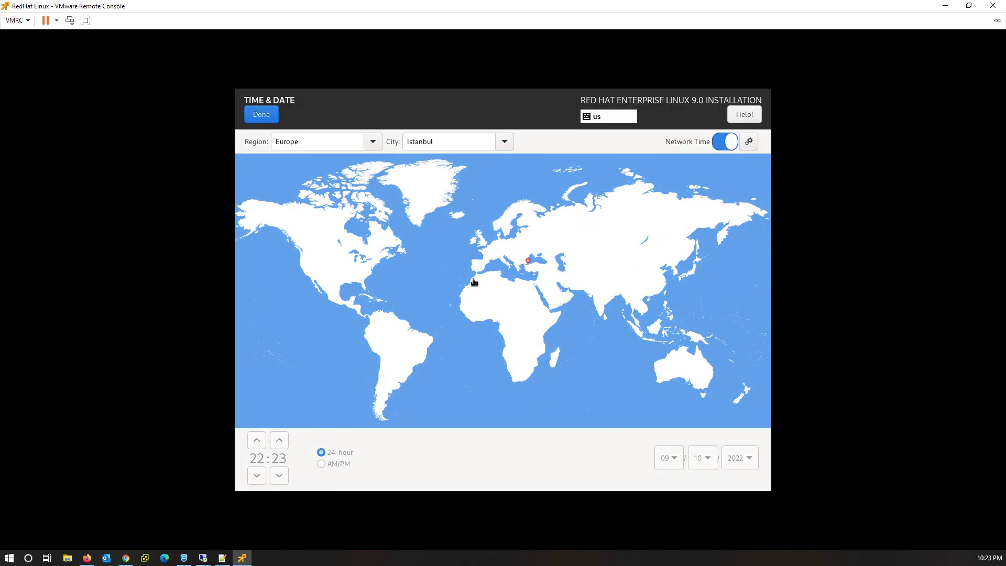
{"action": "left_click", "coordinate": [267, 114]}
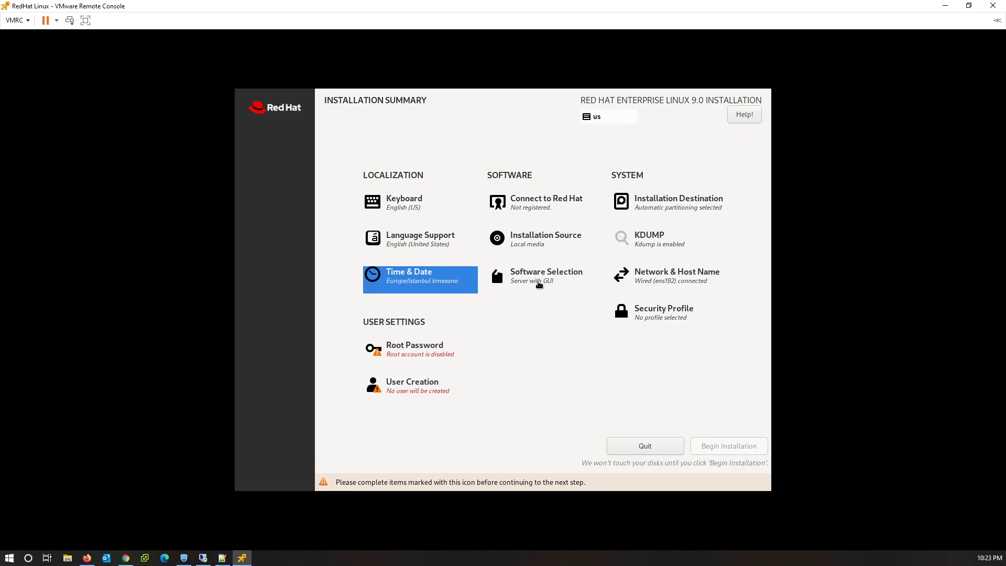
Select Minimal Install as the base environment in Software Selection.
{"action": "left_click", "coordinate": [539, 285]}
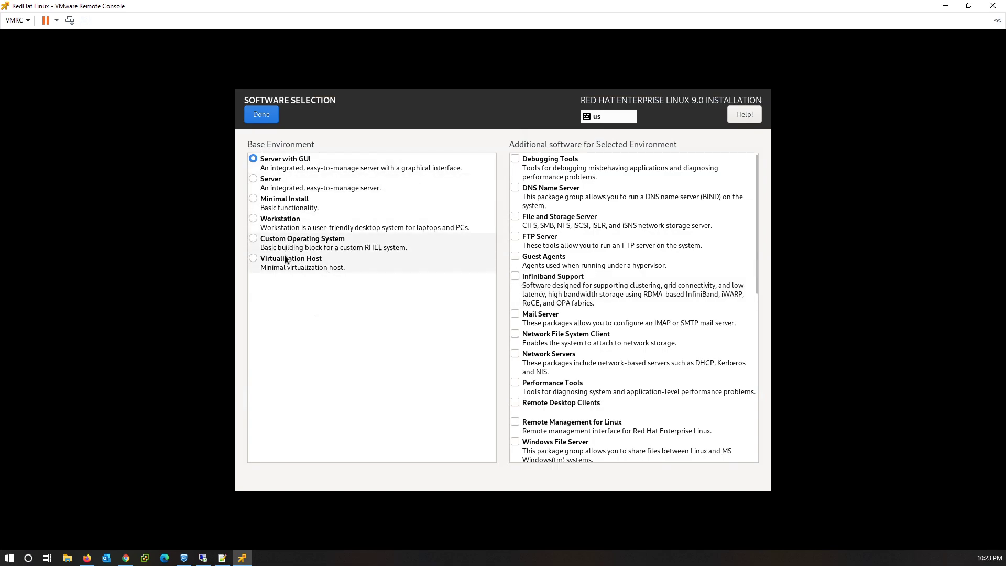
{"action": "left_click", "coordinate": [280, 202]}
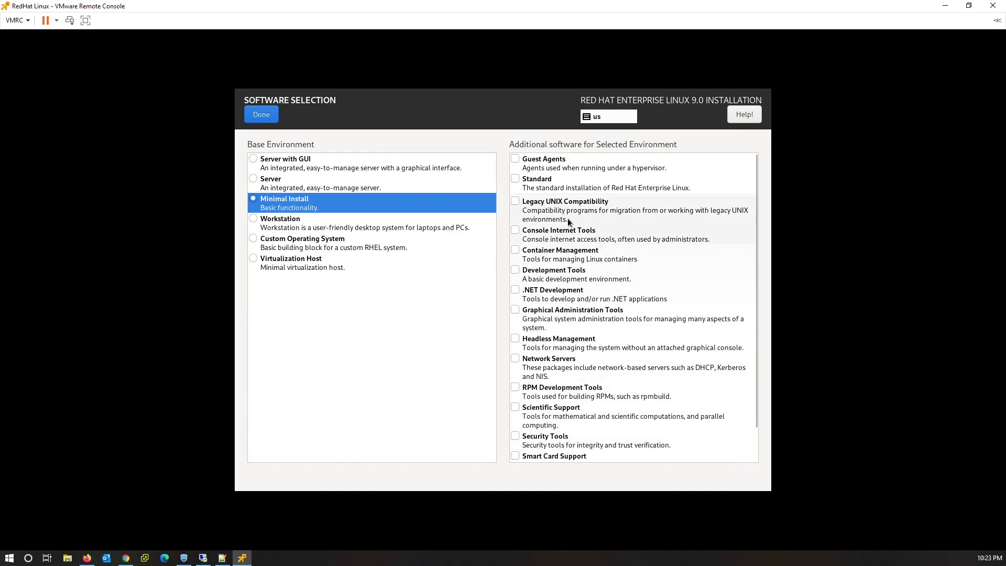
{"action": "left_click", "coordinate": [260, 115]}
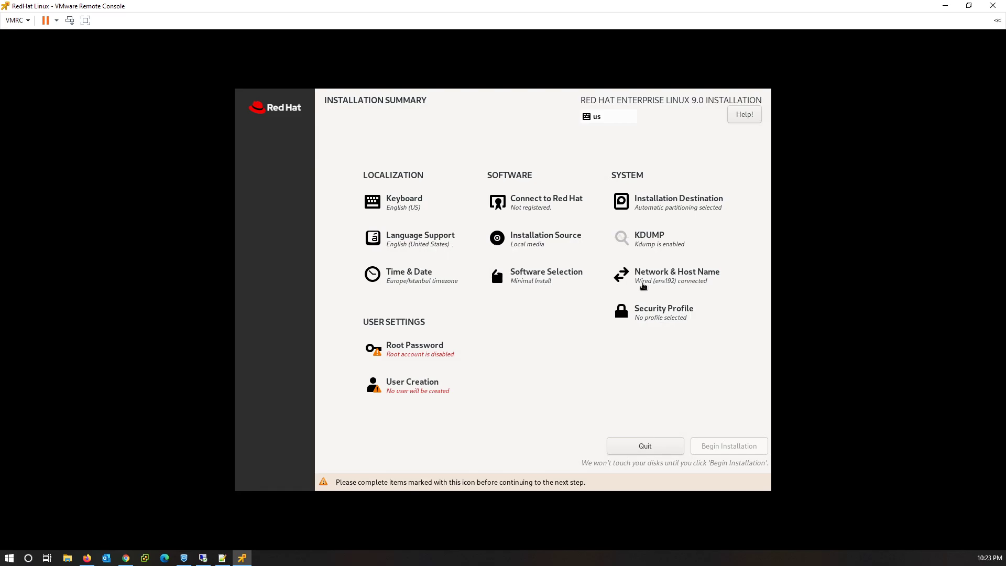
Switch the ens192 connection's IPv4 method to Manual.
{"action": "left_click", "coordinate": [668, 283]}
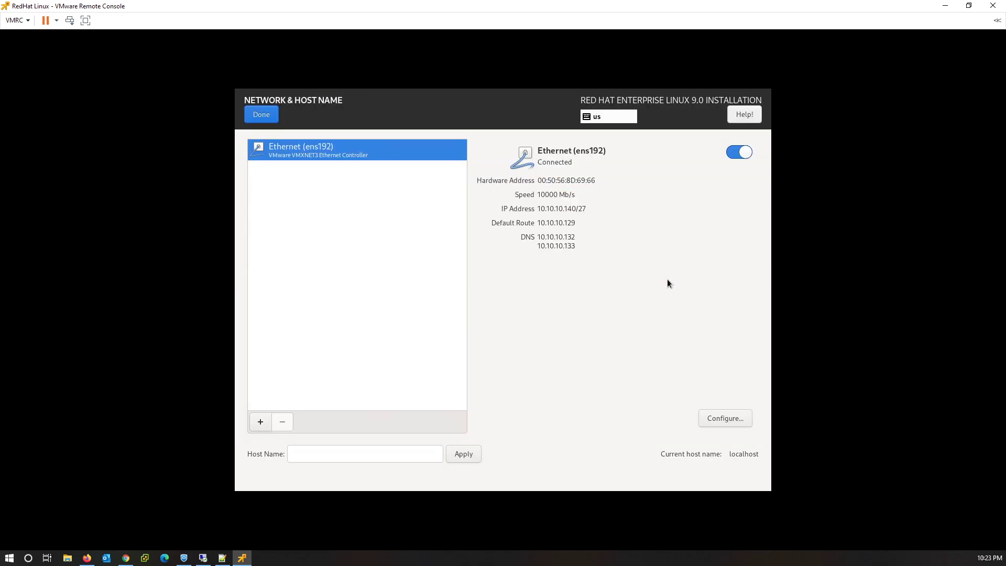
{"action": "left_click", "coordinate": [716, 418]}
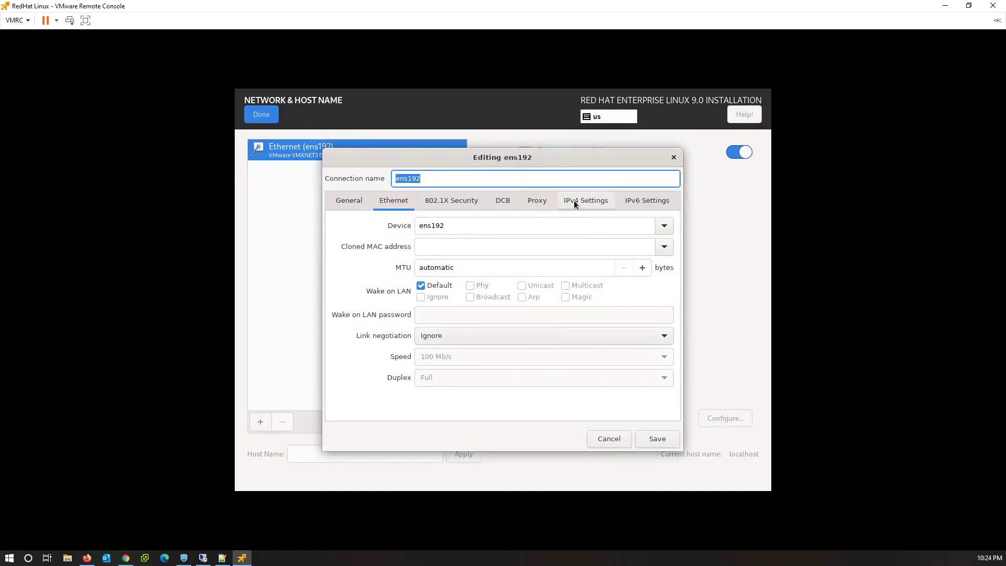
{"action": "left_click", "coordinate": [574, 200]}
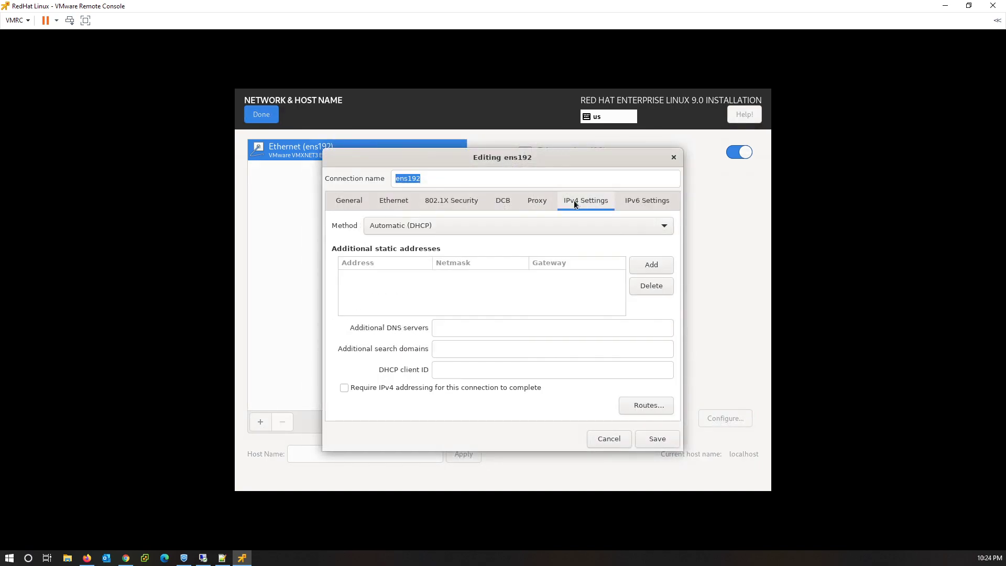
{"action": "left_click", "coordinate": [464, 228]}
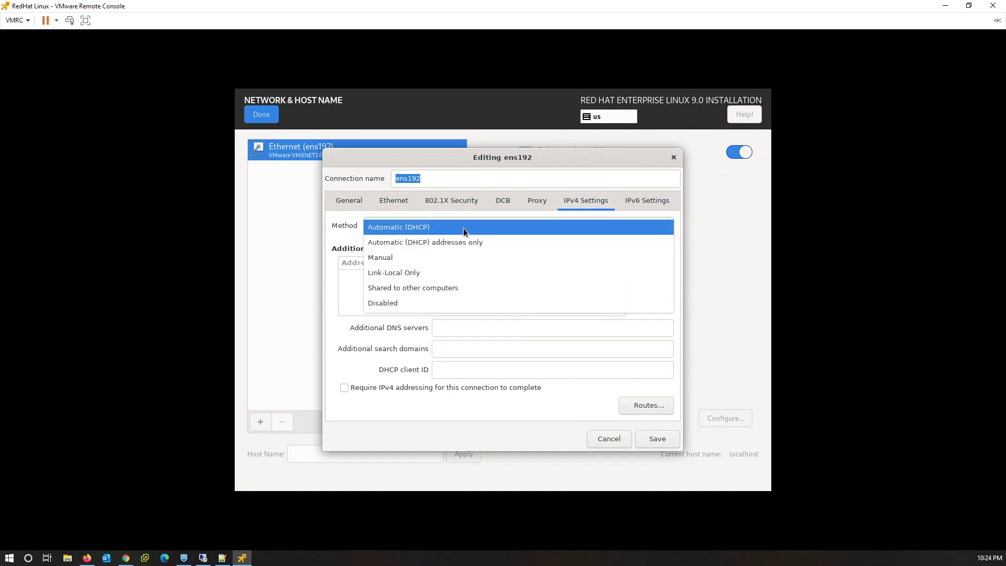
{"action": "left_click", "coordinate": [453, 258]}
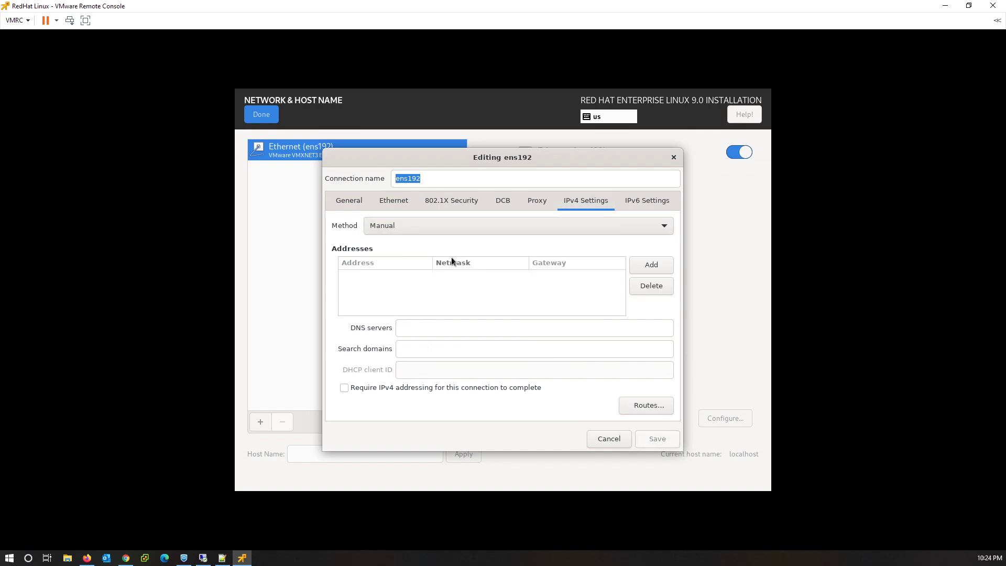
Add address 10.10.10.140, netmask 255.255.255.224, gateway 10.10.10.129 and DNS 10.10.10.132,10.10.10.133.
{"action": "left_click", "coordinate": [652, 265]}
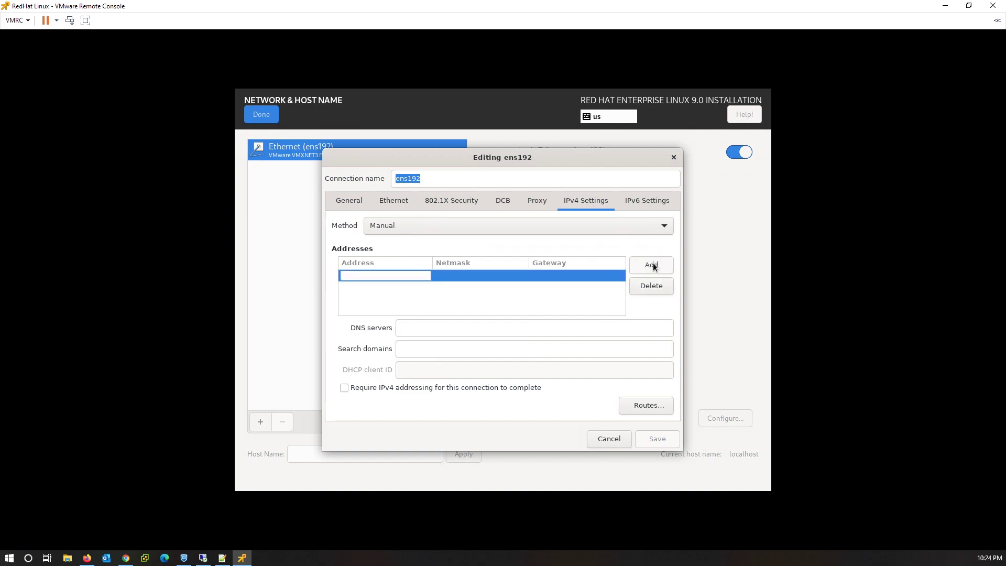
{"action": "type", "text": "10.10.10."}
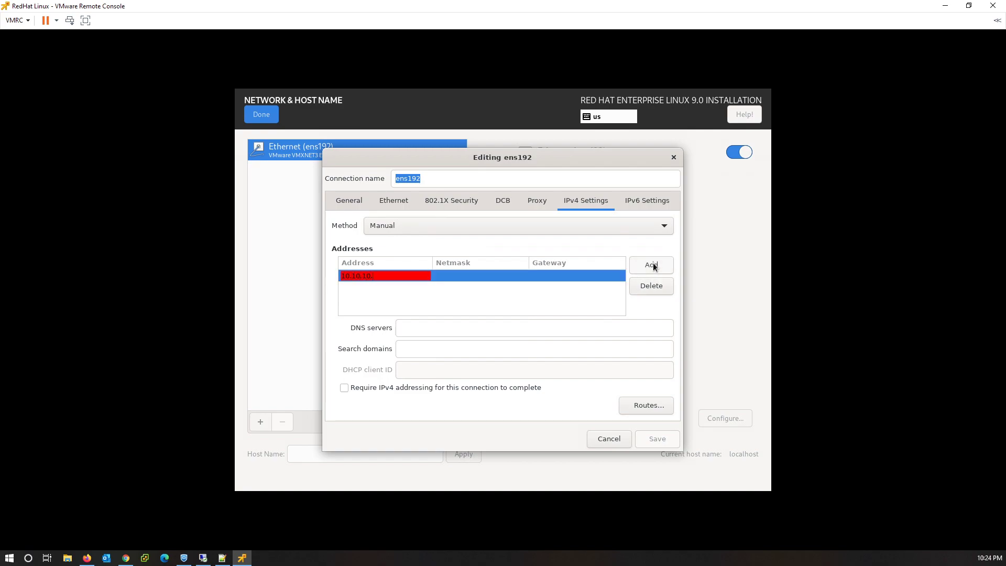
{"action": "type", "text": "141"}
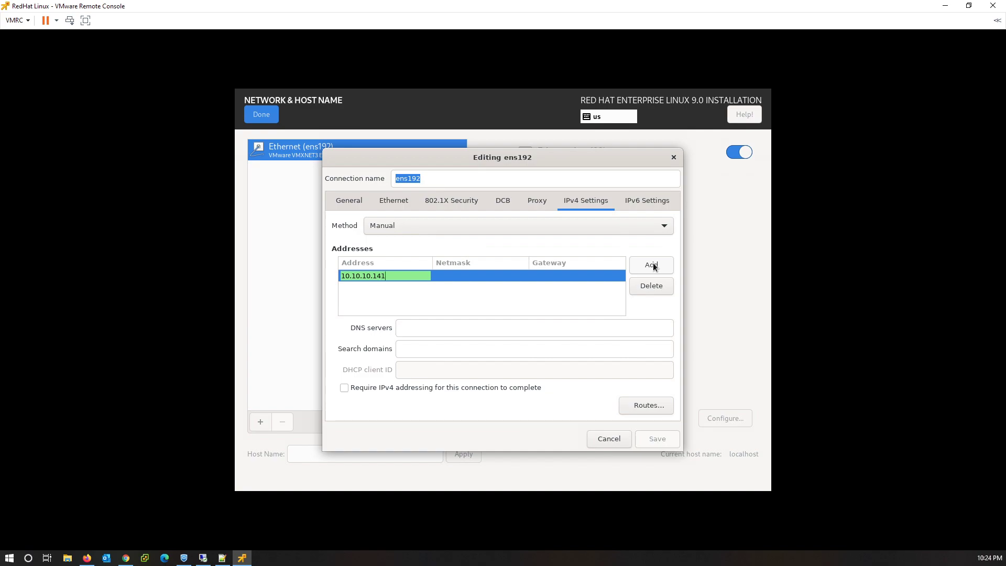
{"action": "key", "text": "BackSpace"}
{"action": "type", "text": "0"}
{"action": "left_click", "coordinate": [454, 273]}
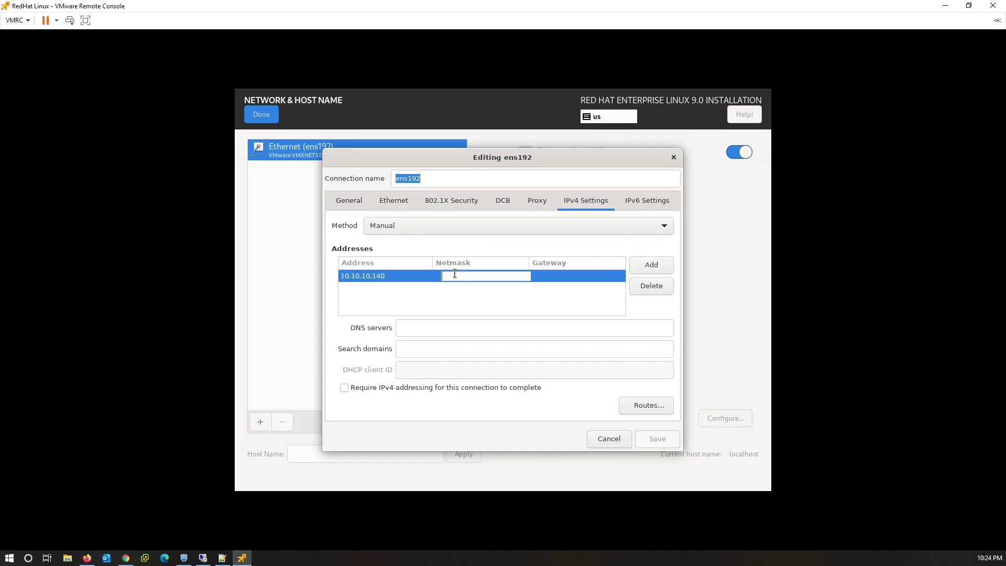
{"action": "type", "text": "255."}
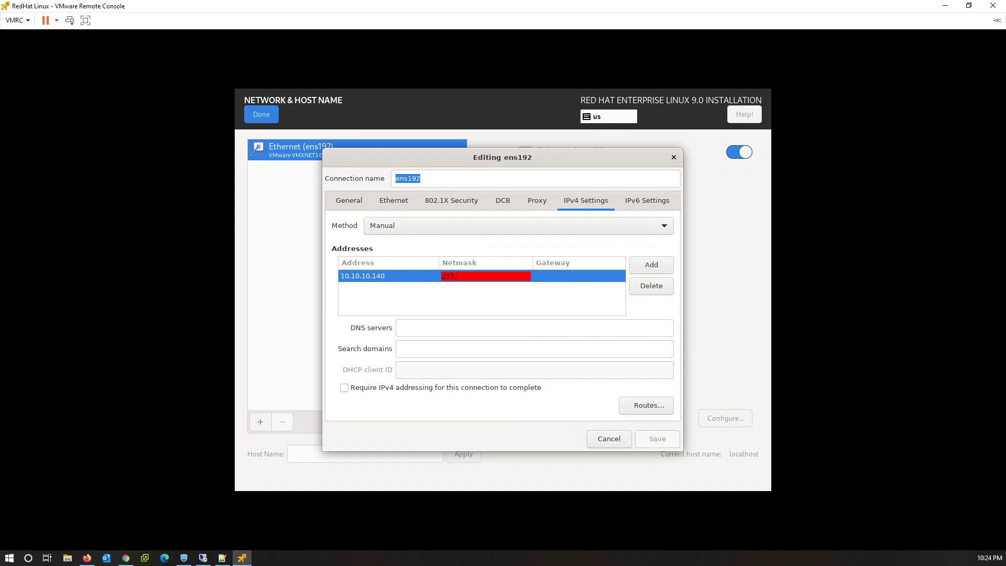
{"action": "type", "text": "255.255.224"}
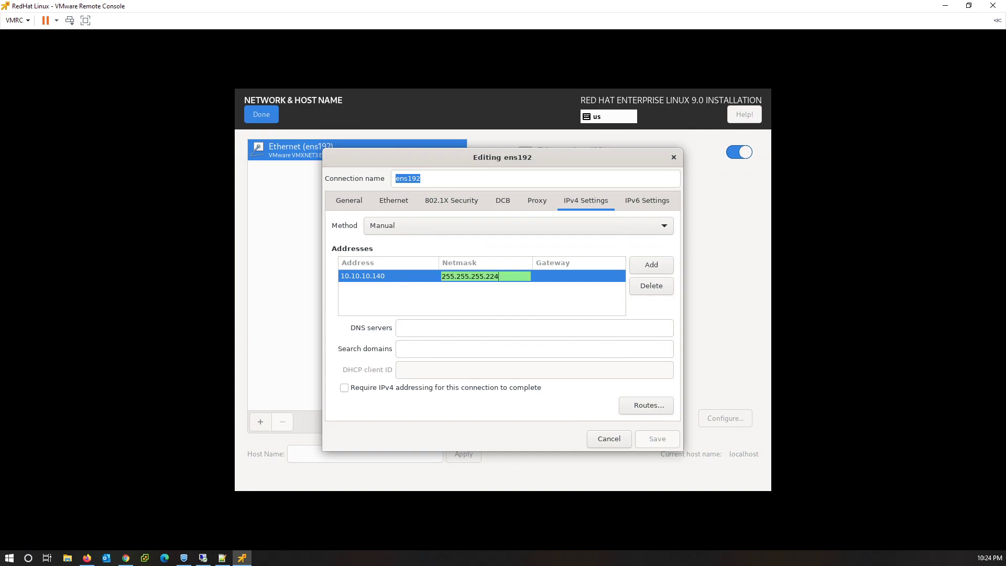
{"action": "key", "text": "Tab"}
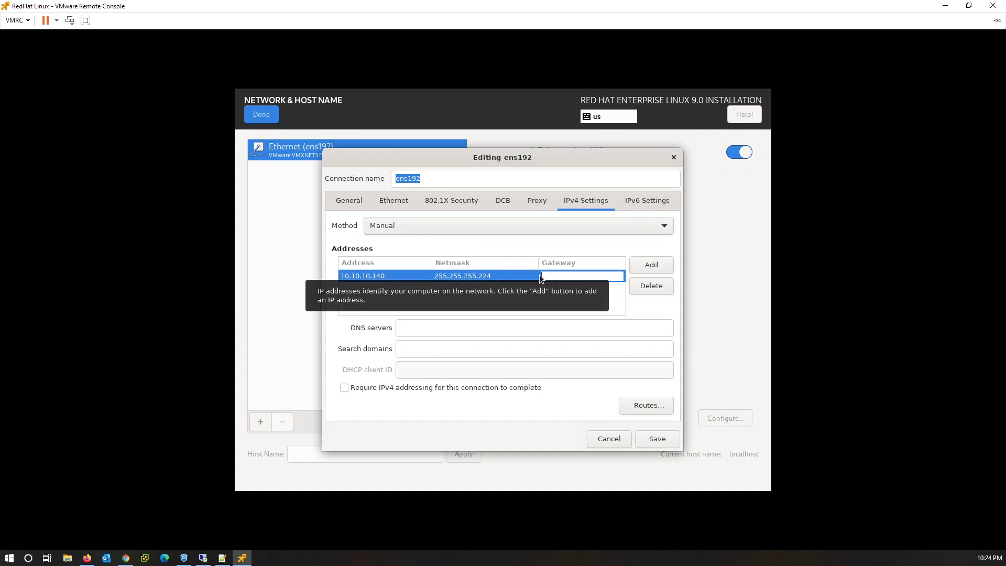
{"action": "type", "text": "10.10.10"}
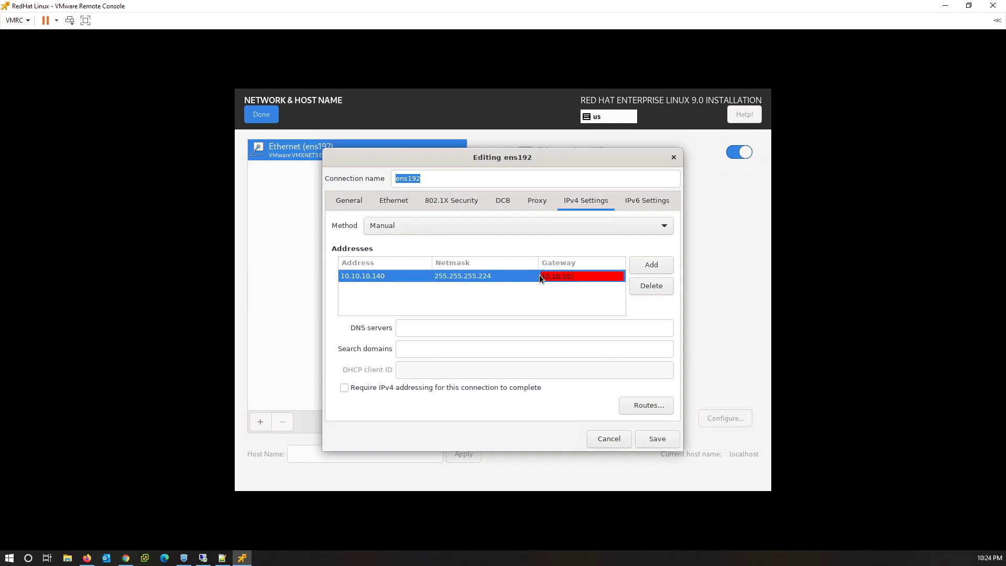
{"action": "type", "text": ".129"}
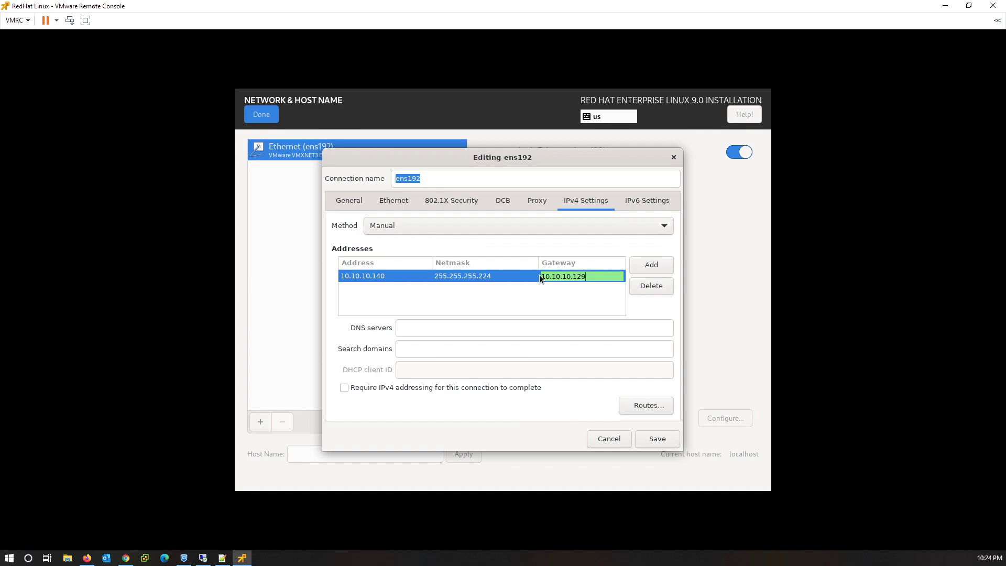
{"action": "left_click", "coordinate": [488, 325]}
{"action": "type", "text": "10.10.10."}
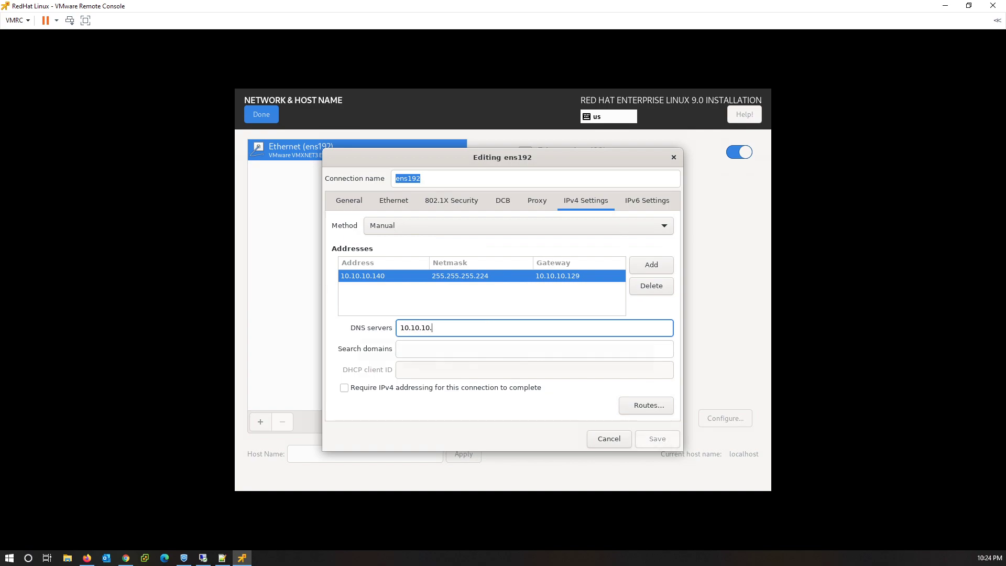
{"action": "type", "text": "132,10.10.10.133"}
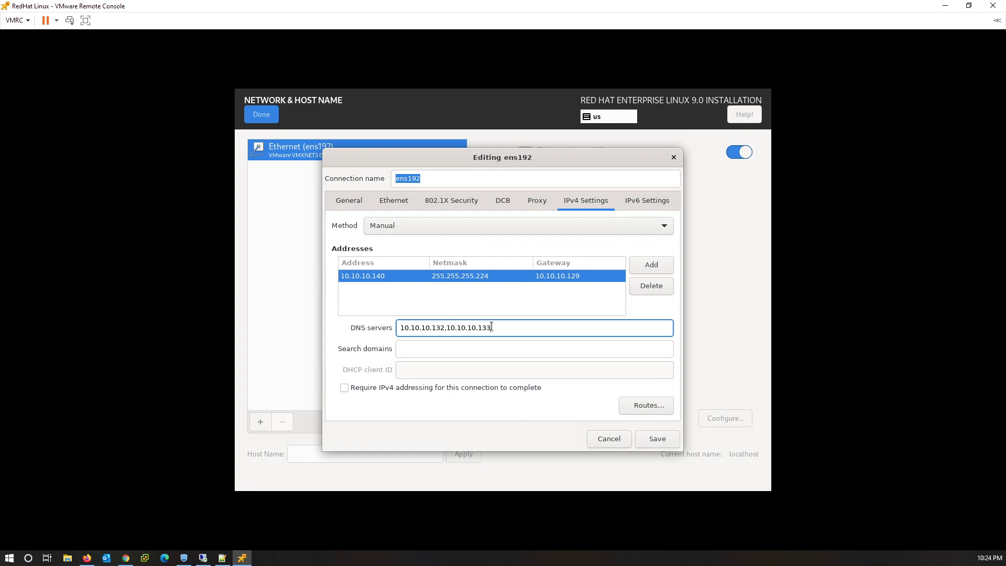
Save the ens192 IPv4 settings and apply host name redhat9.sinaonline.net.
{"action": "left_click", "coordinate": [662, 435]}
{"action": "left_click", "coordinate": [340, 457]}
{"action": "type", "text": "redha"}
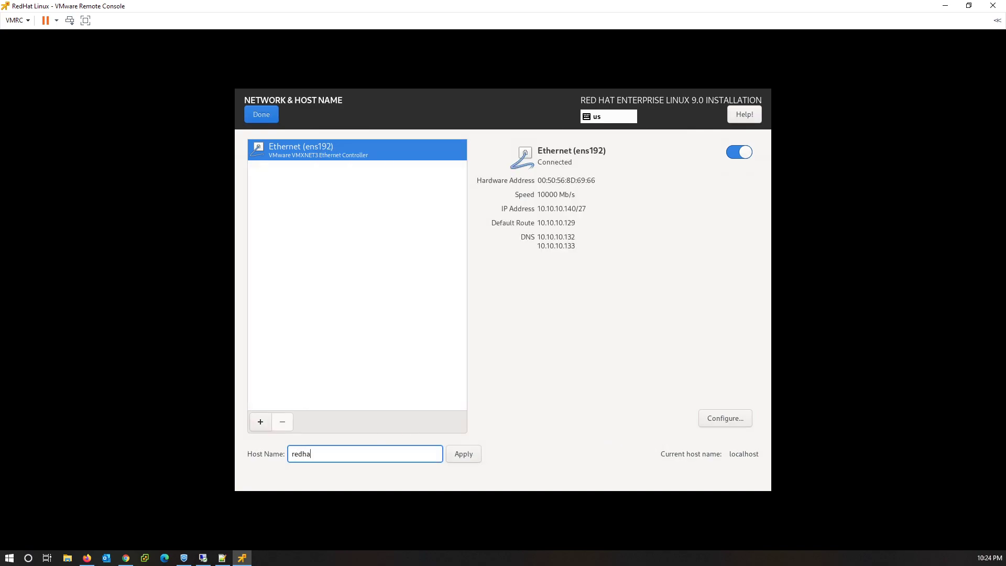
{"action": "type", "text": "t9.sinaonline.net"}
{"action": "left_click", "coordinate": [464, 454]}
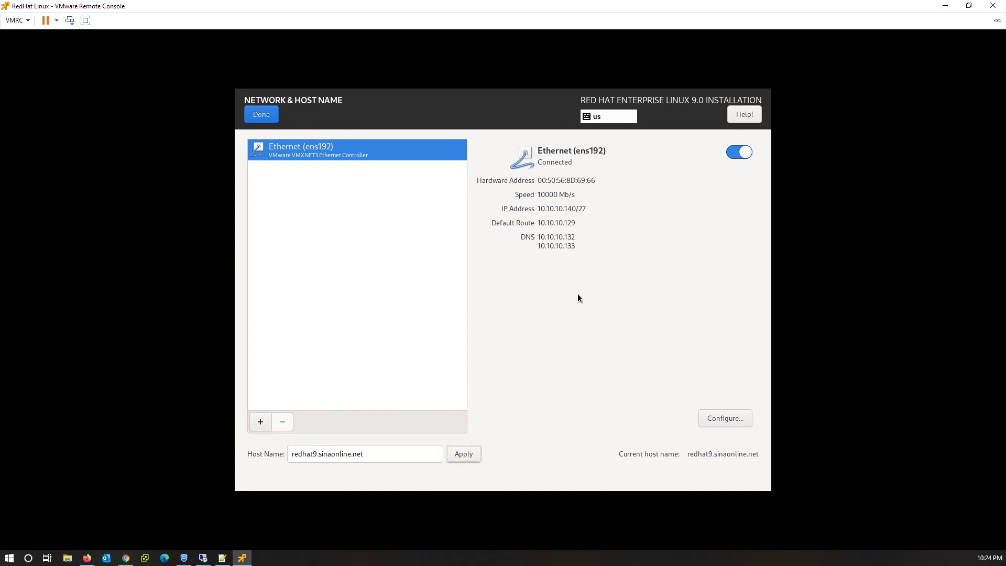
{"action": "left_click", "coordinate": [265, 115]}
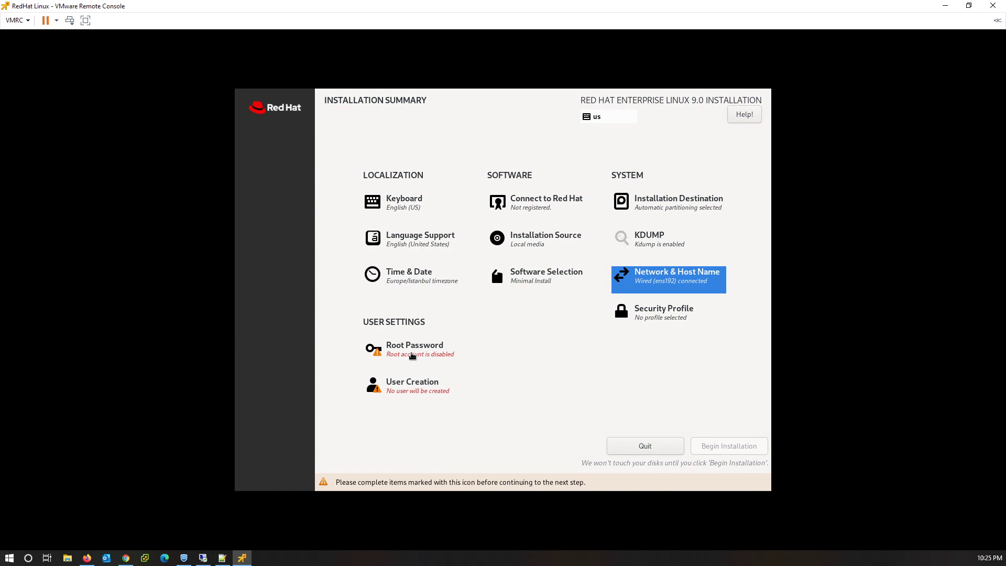
Enter and confirm the root password, allow root SSH login with password, and accept the weak-password warning.
{"action": "left_click", "coordinate": [413, 356]}
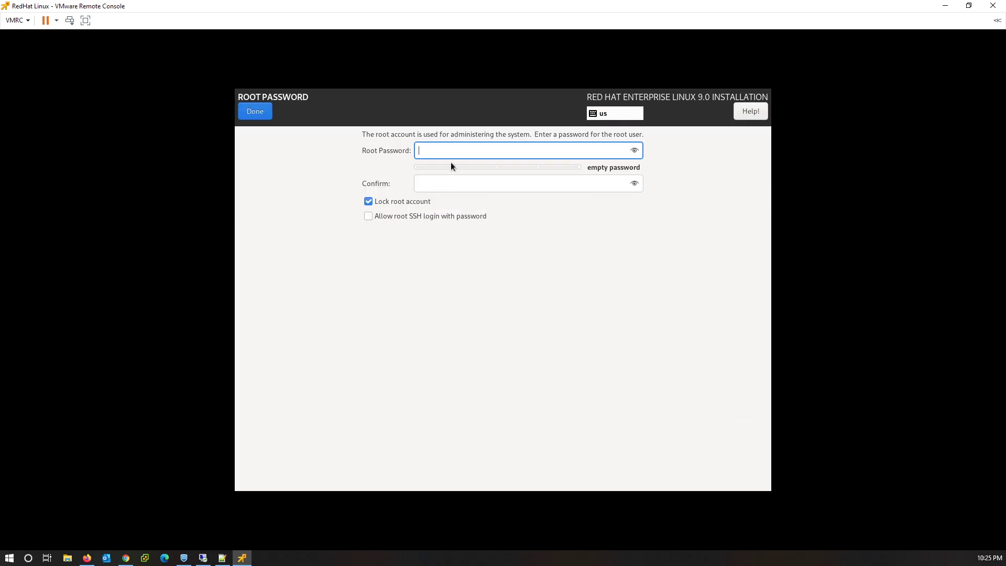
{"action": "type", "text": "re"}
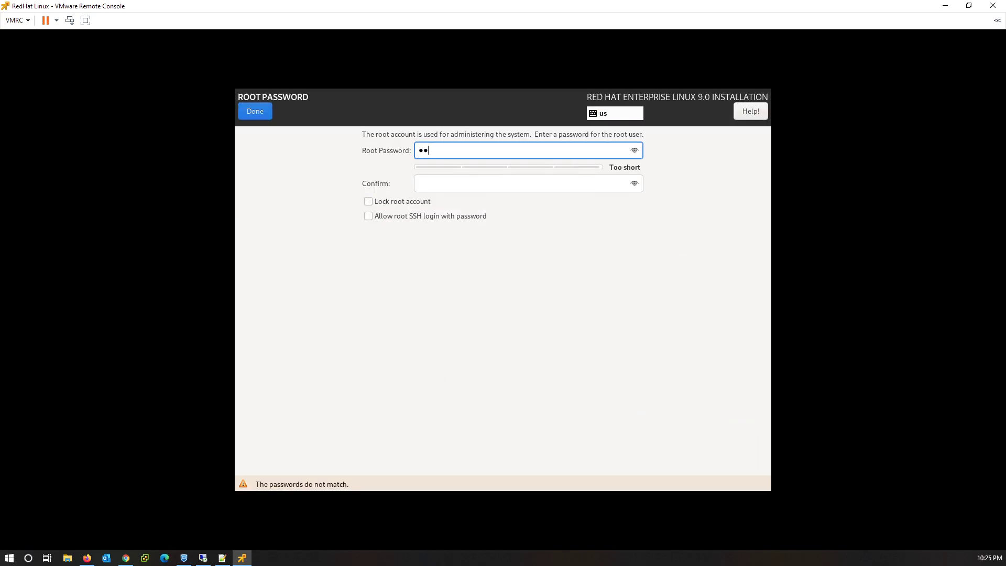
{"action": "type", "text": "dhat12"}
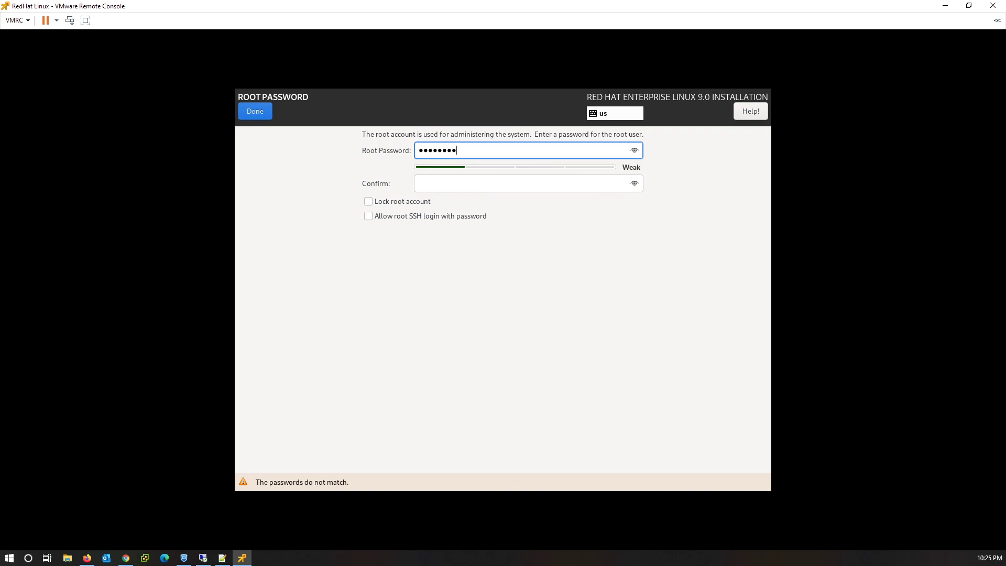
{"action": "key", "text": "Tab"}
{"action": "type", "text": "redhat12"}
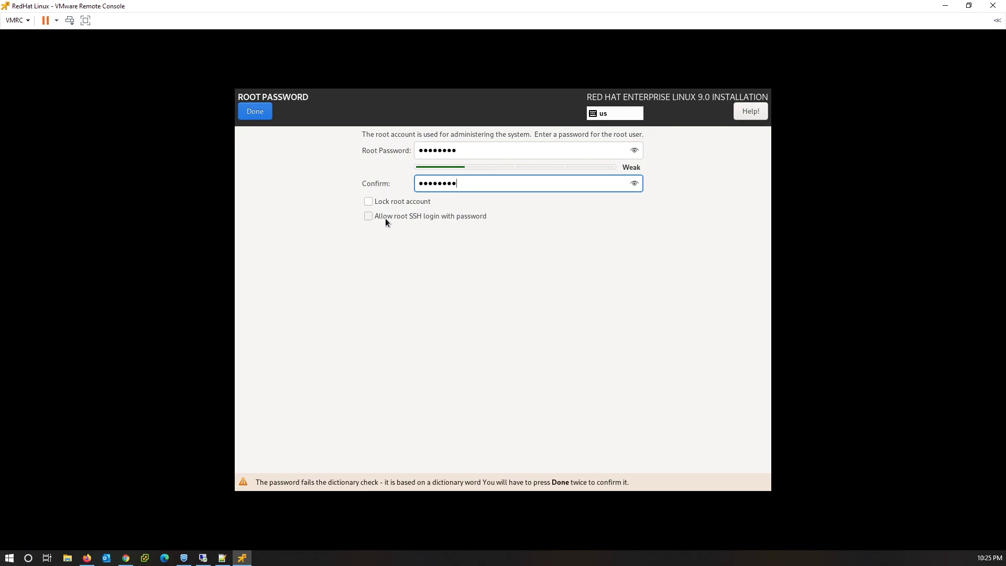
{"action": "left_click", "coordinate": [385, 218]}
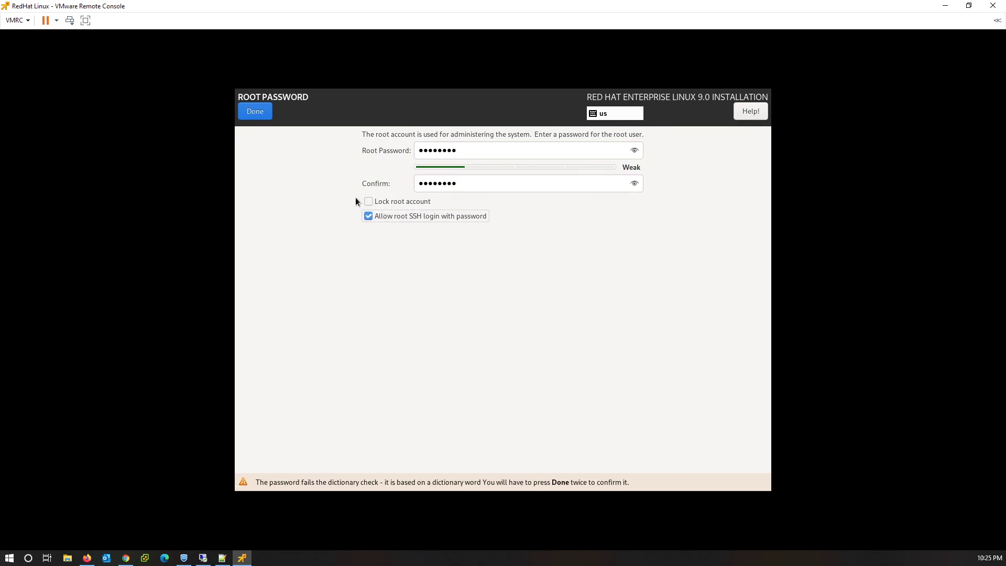
{"action": "left_click", "coordinate": [261, 115]}
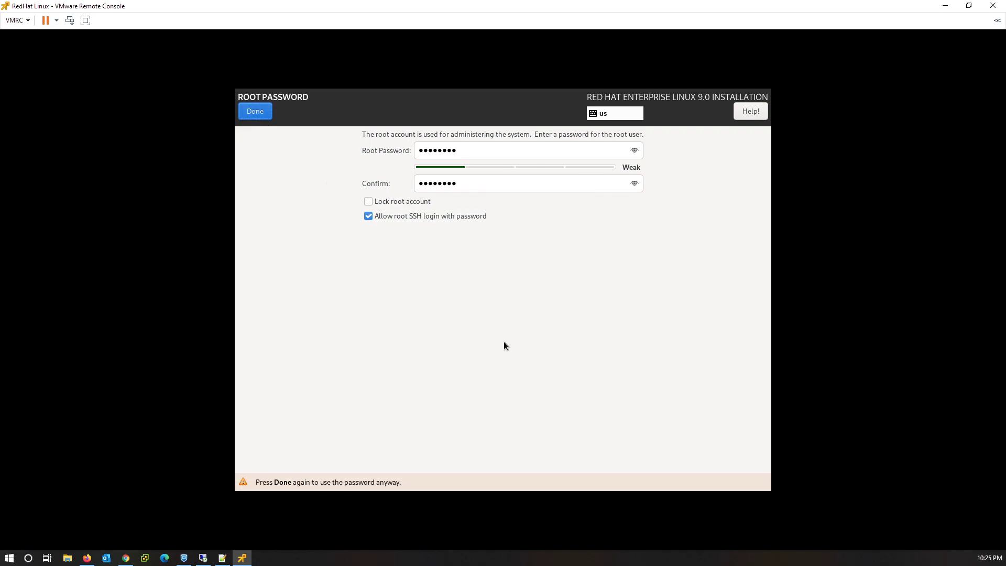
{"action": "left_click", "coordinate": [255, 116]}
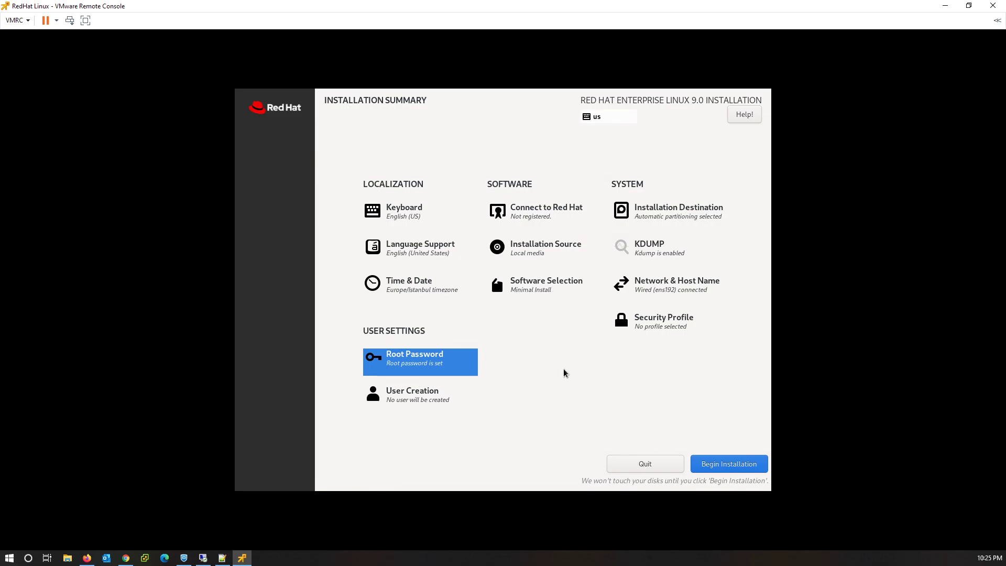
Begin the RHEL 9.0 installation and reboot the VM once it completes.
{"action": "left_click", "coordinate": [734, 465]}
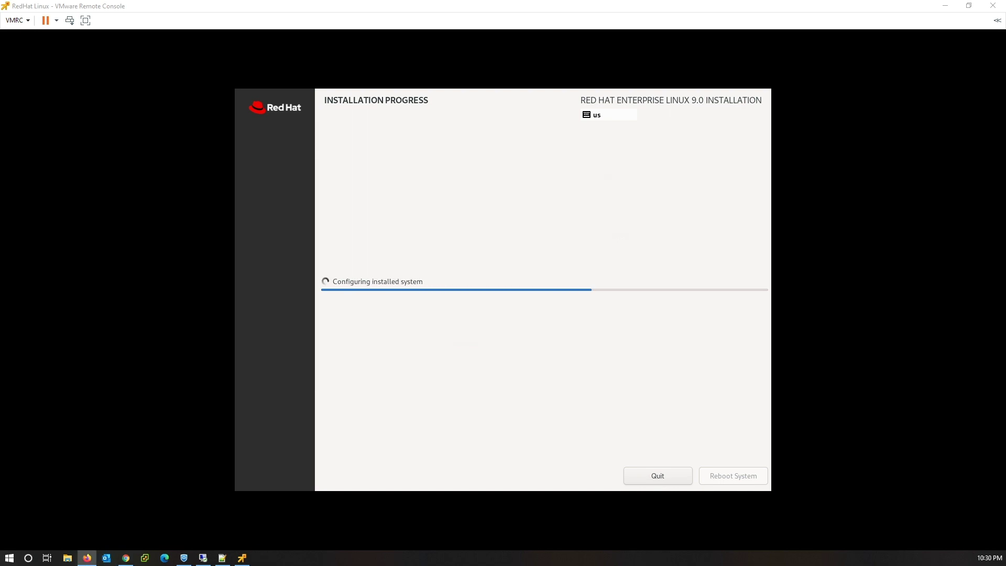
{"action": "left_click", "coordinate": [473, 334]}
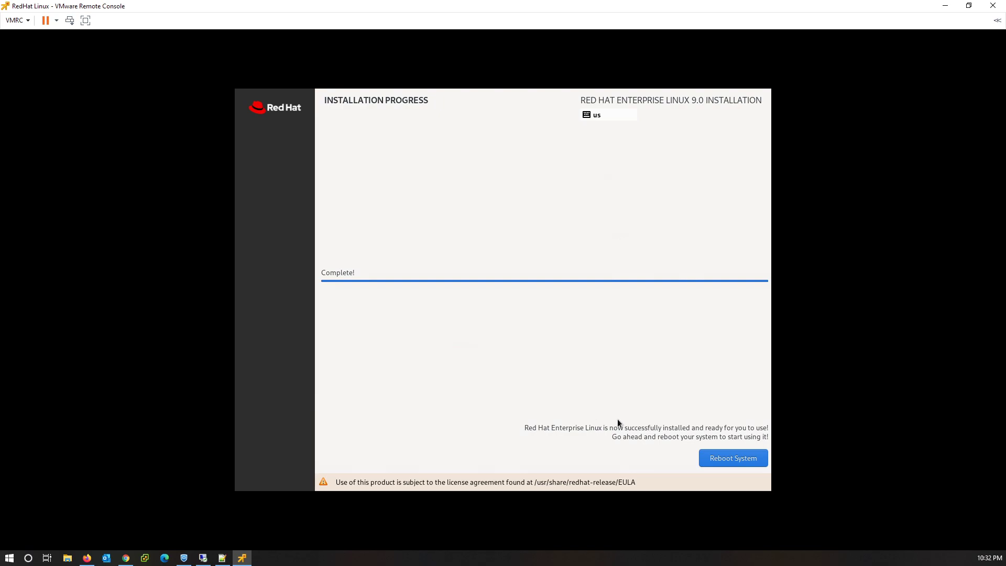
{"action": "left_click", "coordinate": [720, 459]}
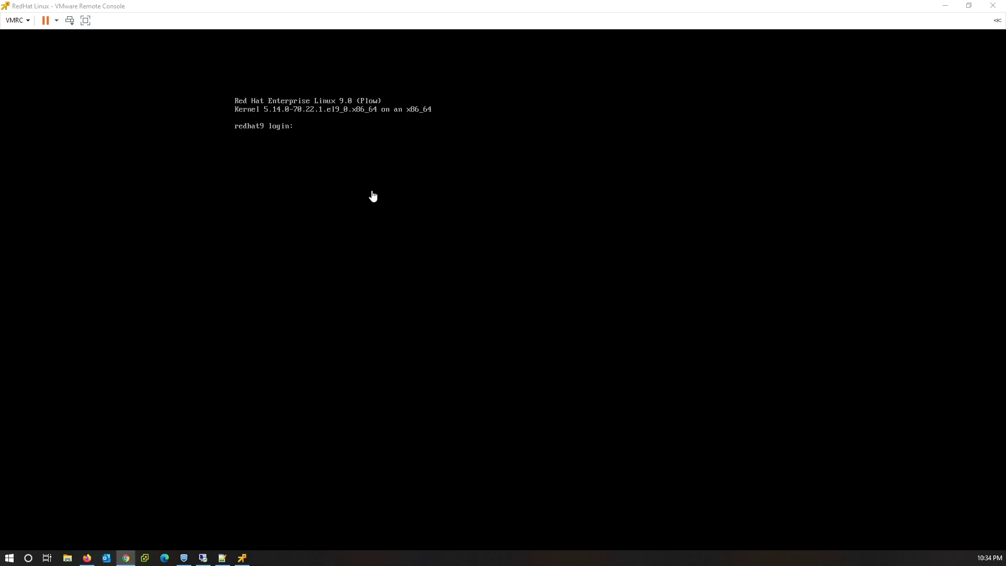
Log in as root on the redhat9 console.
{"action": "left_click", "coordinate": [371, 194]}
{"action": "type", "text": "root"}
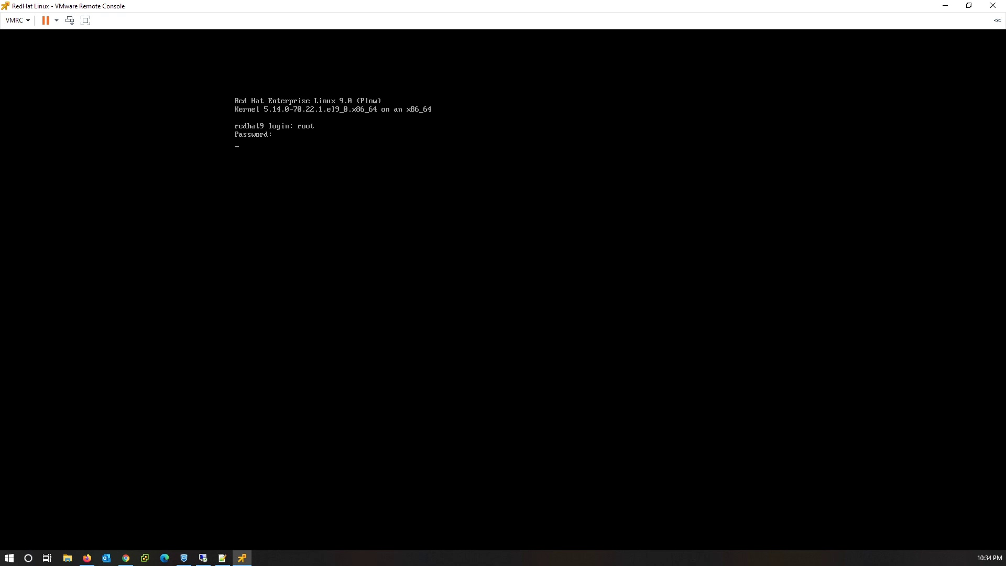
{"action": "key", "text": "Return"}
{"action": "key", "text": "Return"}
{"action": "key", "text": "Return"}
Run hostname, ip add and ping google.com to check name, addresses and connectivity.
{"action": "type", "text": "hostname"}
{"action": "key", "text": "Return"}
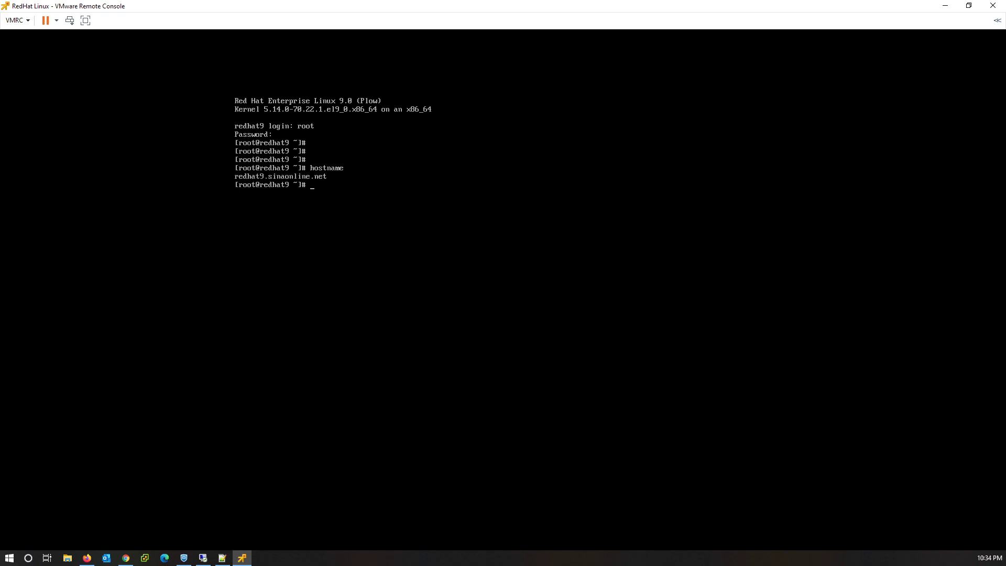
{"action": "type", "text": "ip add"}
{"action": "key", "text": "Return"}
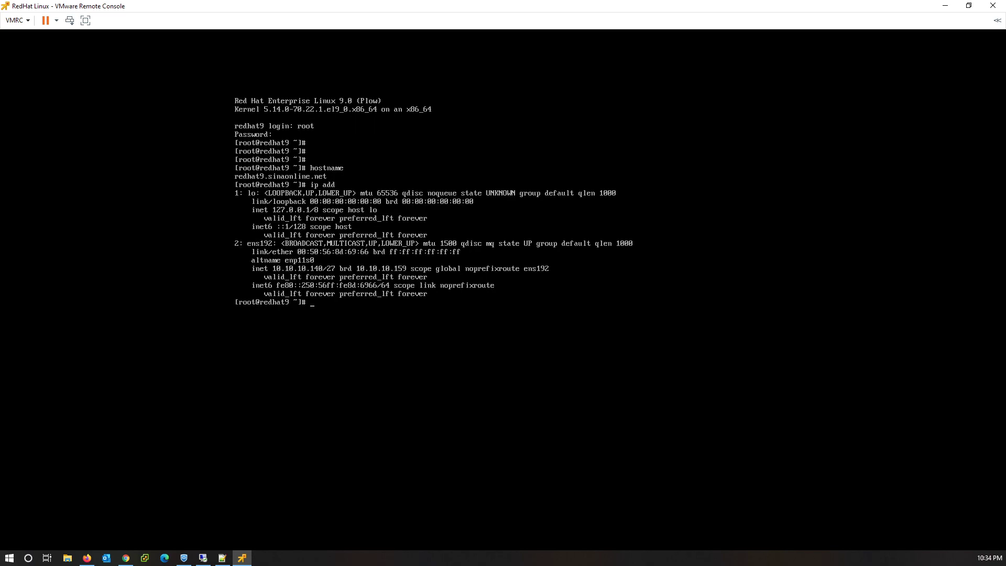
{"action": "type", "text": "ping google.com"}
{"action": "key", "text": "Return"}
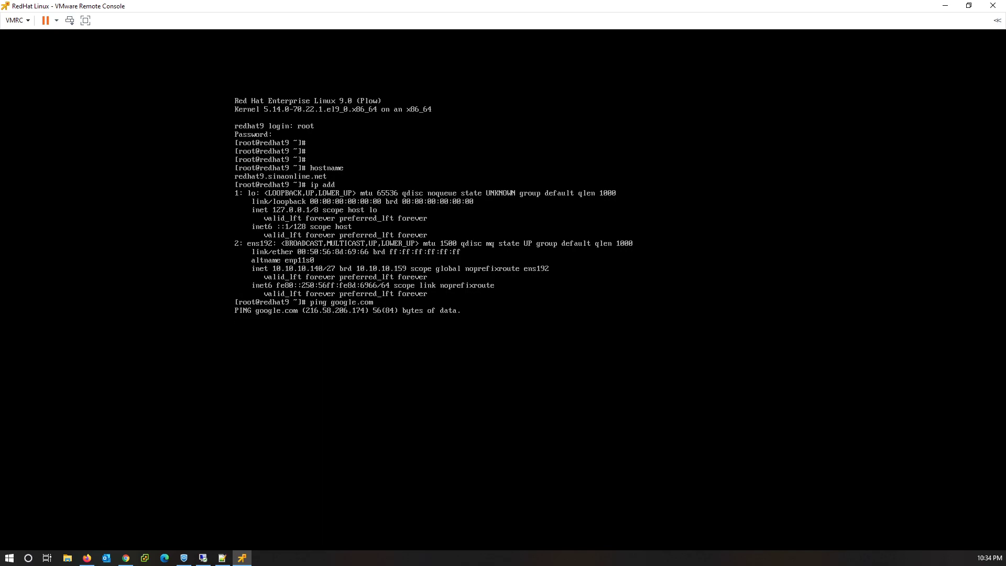
Stop the google.com ping, then ping sinaonline.net and 8.8.8.8, stopping each with Ctrl+C.
{"action": "key", "text": "ctrl+c"}
{"action": "type", "text": "ping sinaonline.net"}
{"action": "key", "text": "Return"}
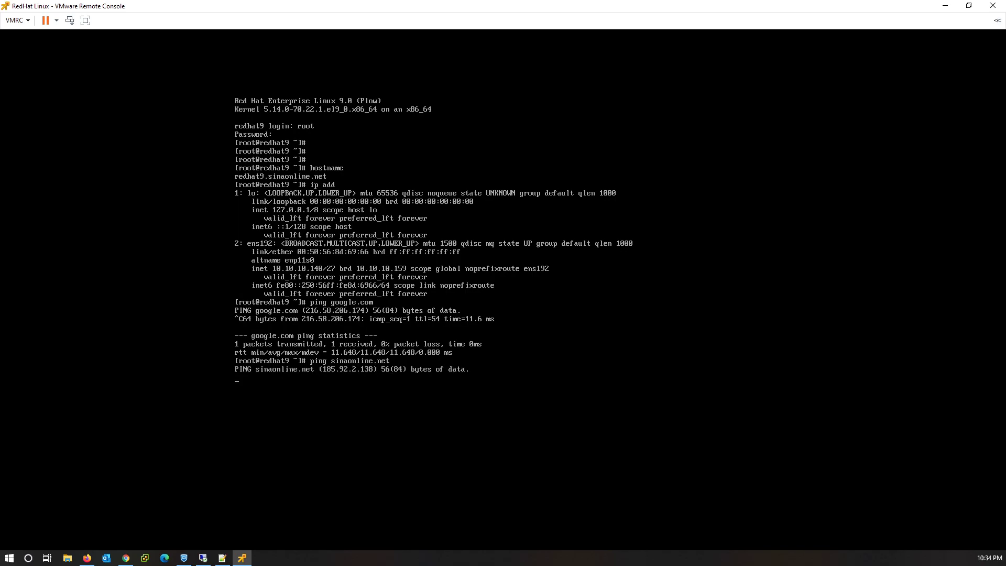
{"action": "key", "text": "ctrl+c"}
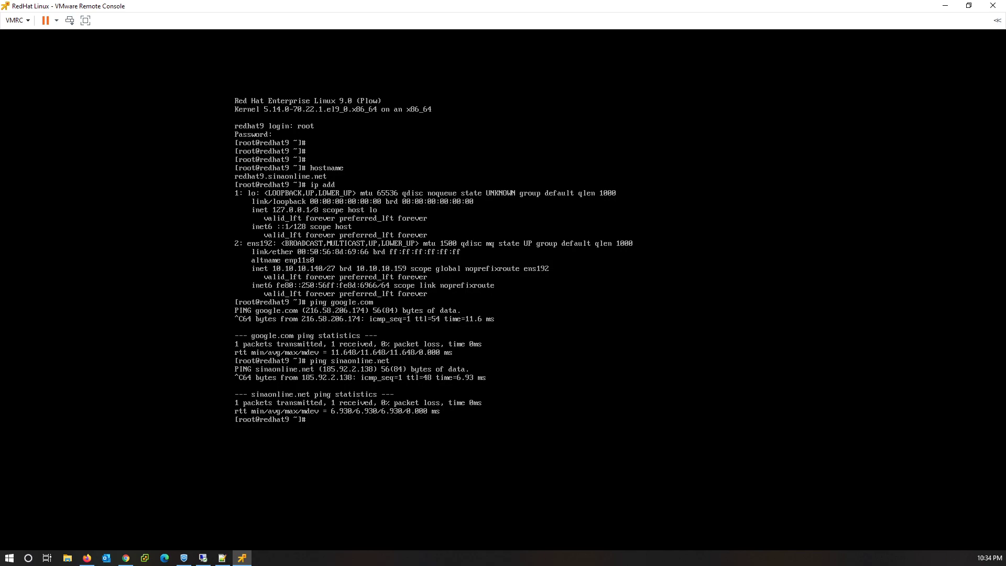
{"action": "type", "text": "ping 8.8.8.8"}
{"action": "key", "text": "Return"}
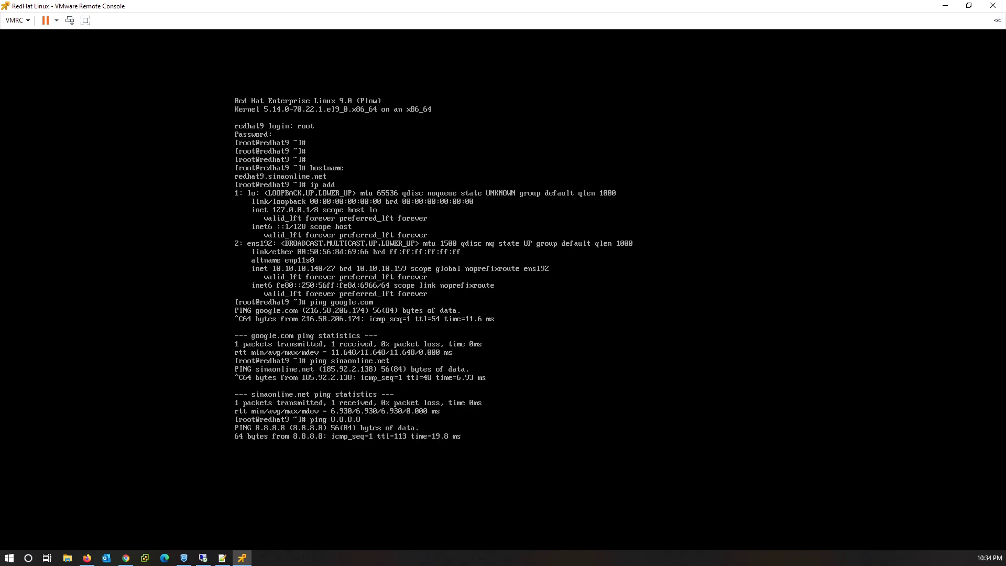
{"action": "key", "text": "ctrl+c"}
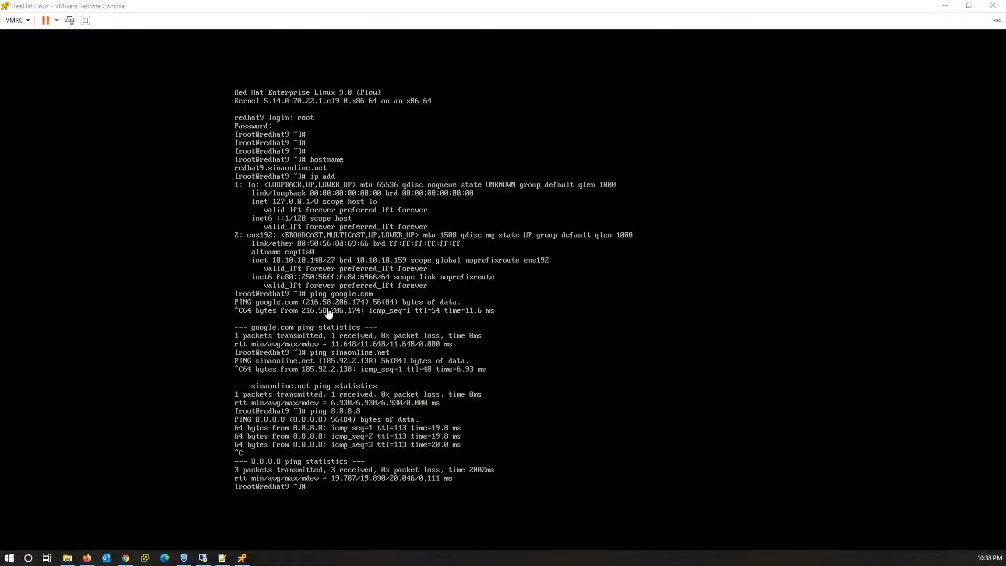
{"action": "left_click", "coordinate": [329, 313]}
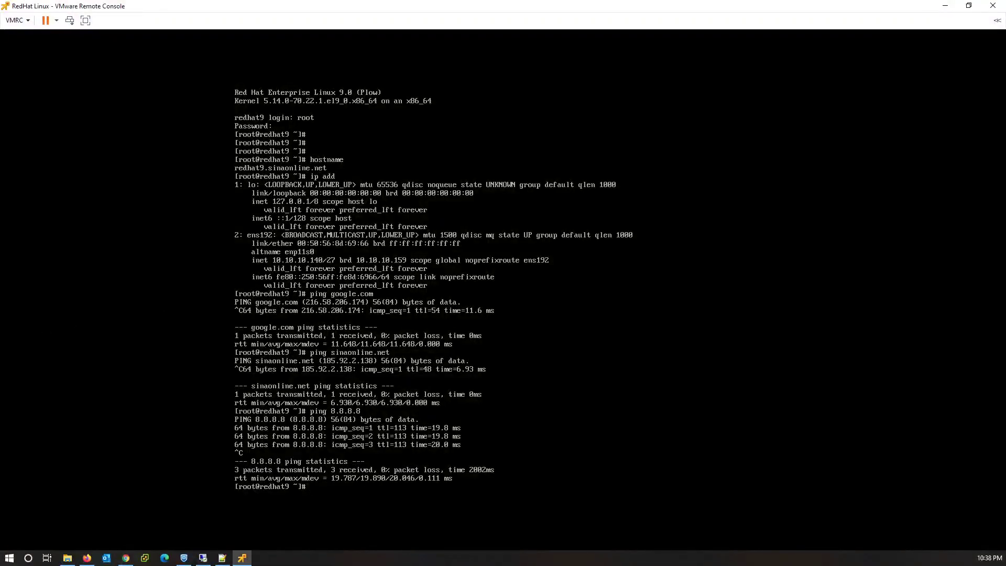
Clear the console screen with the clear command.
{"action": "type", "text": "clear"}
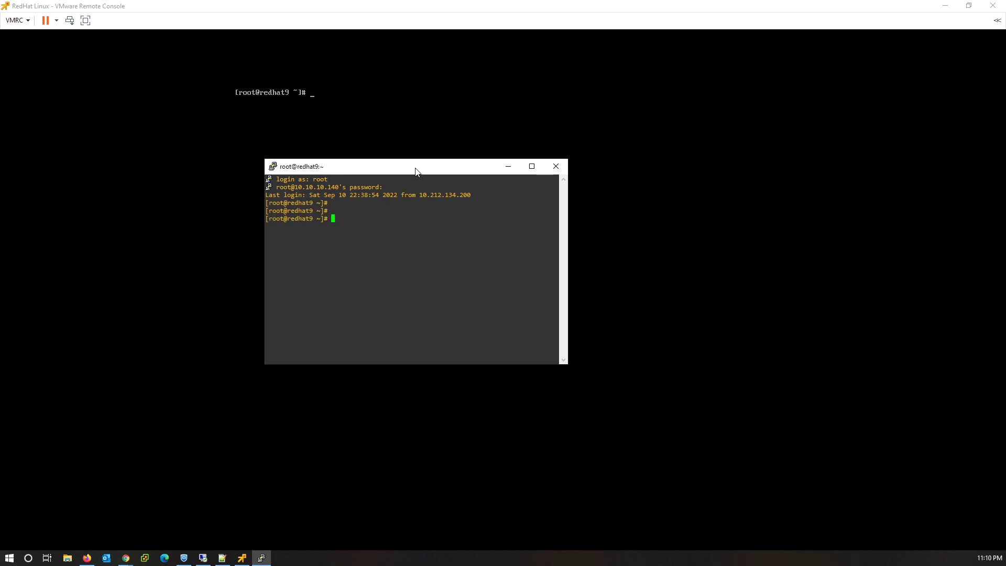
Check the server's hostname and try yum install nano.
{"action": "type", "text": "hostname"}
{"action": "key", "text": "Return"}
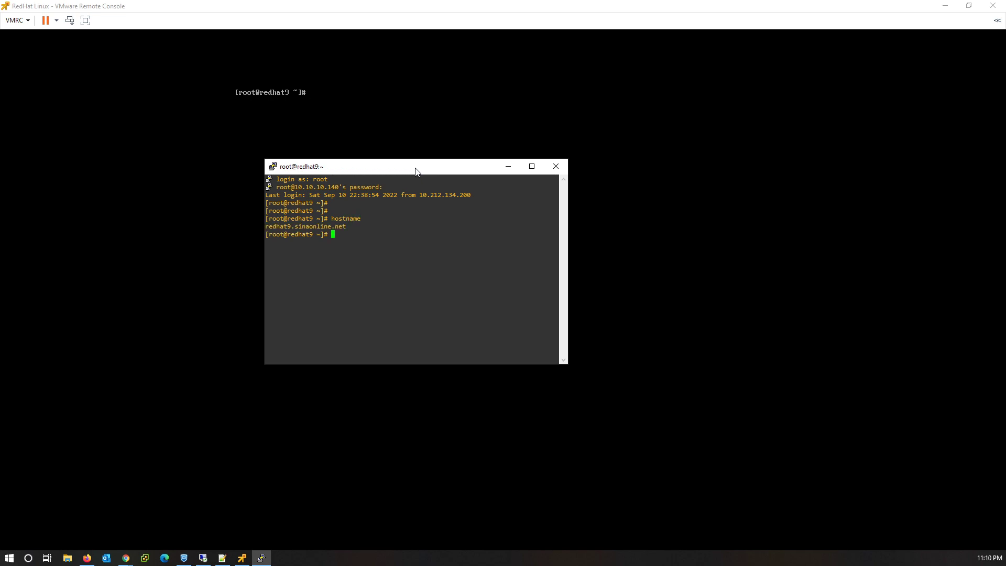
{"action": "type", "text": "yum install nano"}
{"action": "key", "text": "Return"}
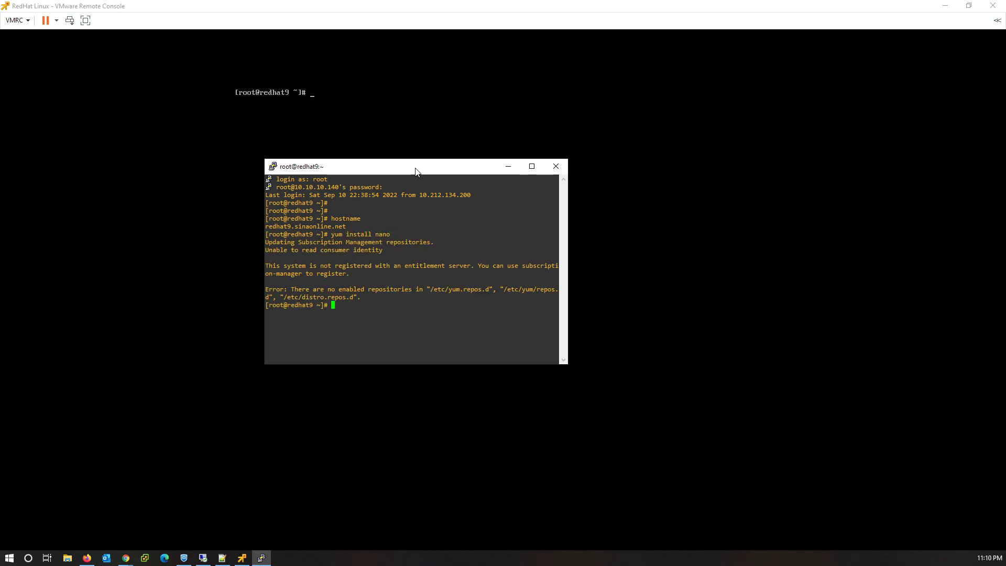
Mark the not-registered error and enter 'subscription-manager register' at the prompt.
{"action": "left_click_drag", "start_coordinate": [317, 250], "coordinate": [398, 294]}
{"action": "left_click", "coordinate": [383, 292]}
{"action": "type", "text": "subscription-manager register"}
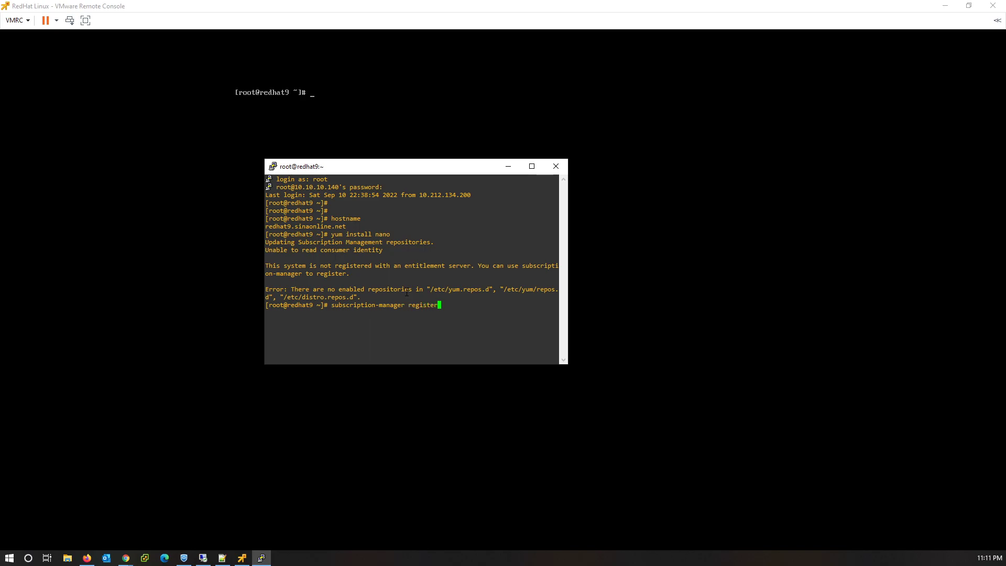
Run subscription-manager register with the account e-mail as username, which fails with HTTP 401 invalid credentials.
{"action": "key", "text": "Return"}
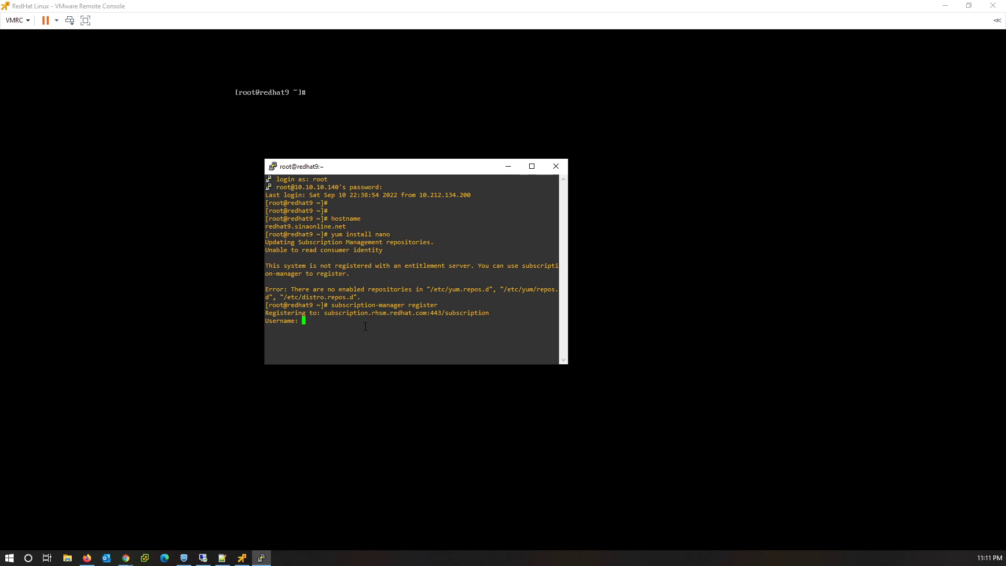
{"action": "key", "text": "Return"}
{"action": "key", "text": "Return"}
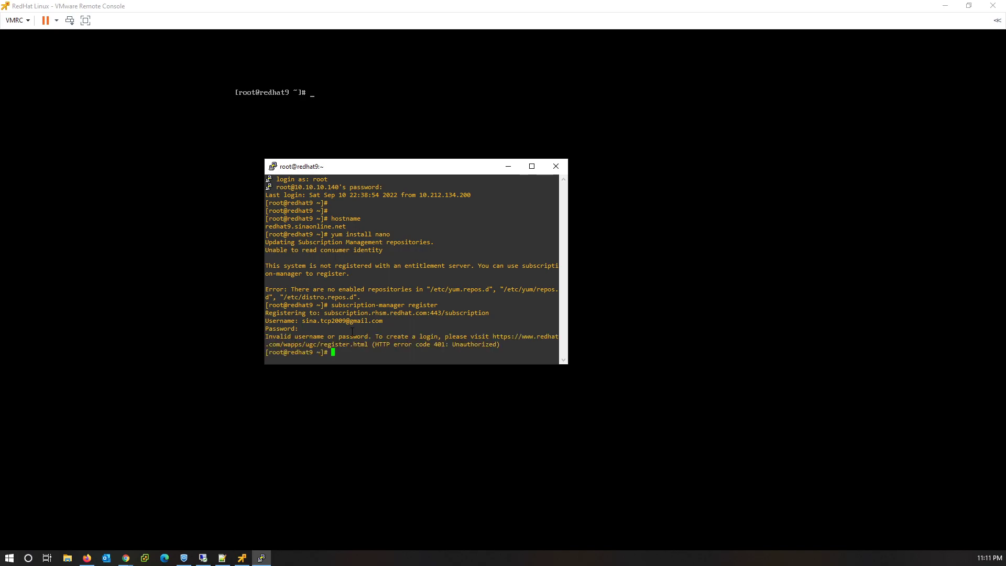
{"action": "left_click_drag", "start_coordinate": [276, 335], "coordinate": [495, 345]}
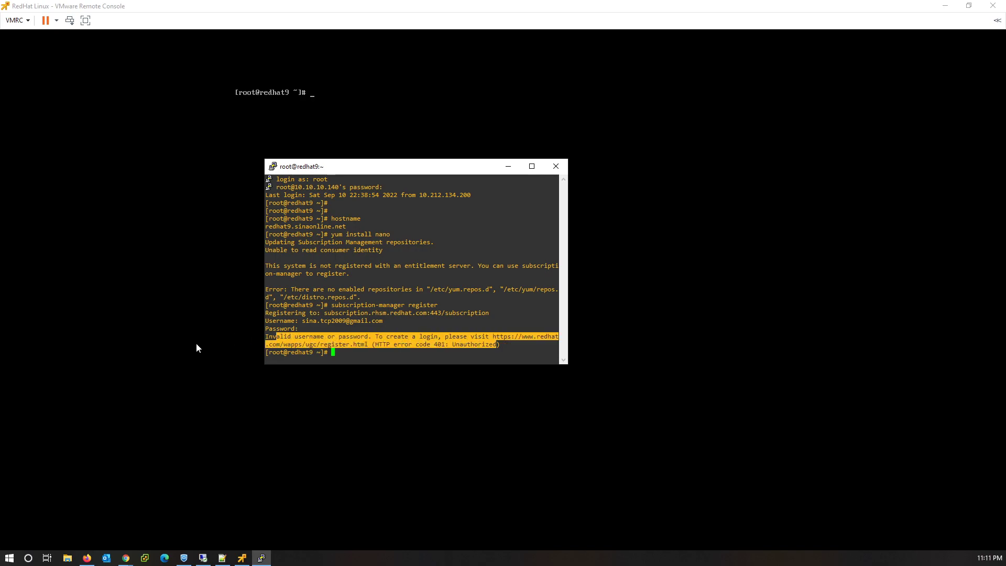
Search Google for 'developer.redhat' and scroll to the Red Hat Developer result.
{"action": "left_click", "coordinate": [126, 558]}
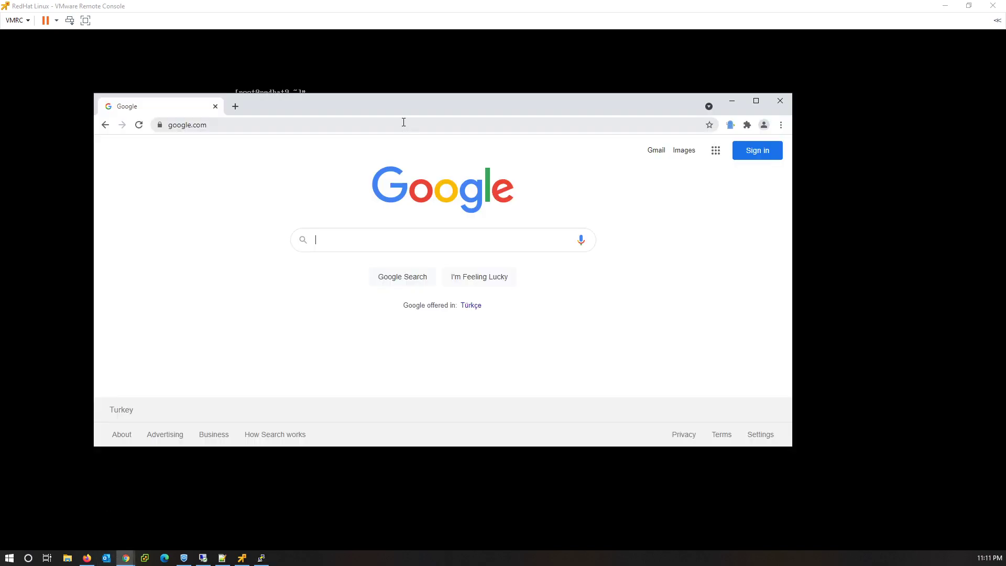
{"action": "type", "text": "developre"}
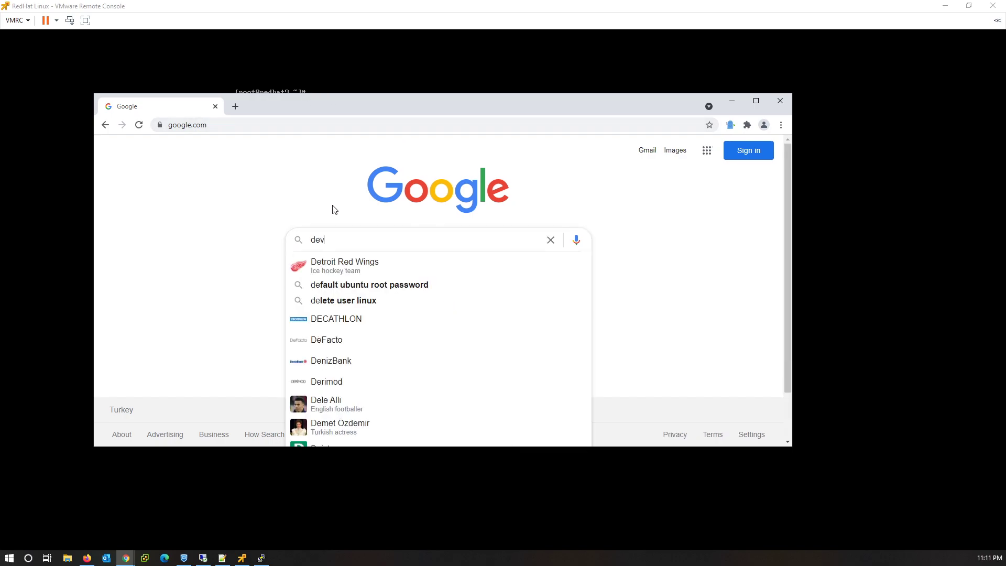
{"action": "key", "text": "BackSpace"}
{"action": "key", "text": "BackSpace"}
{"action": "type", "text": "er.redhat"}
{"action": "key", "text": "Return"}
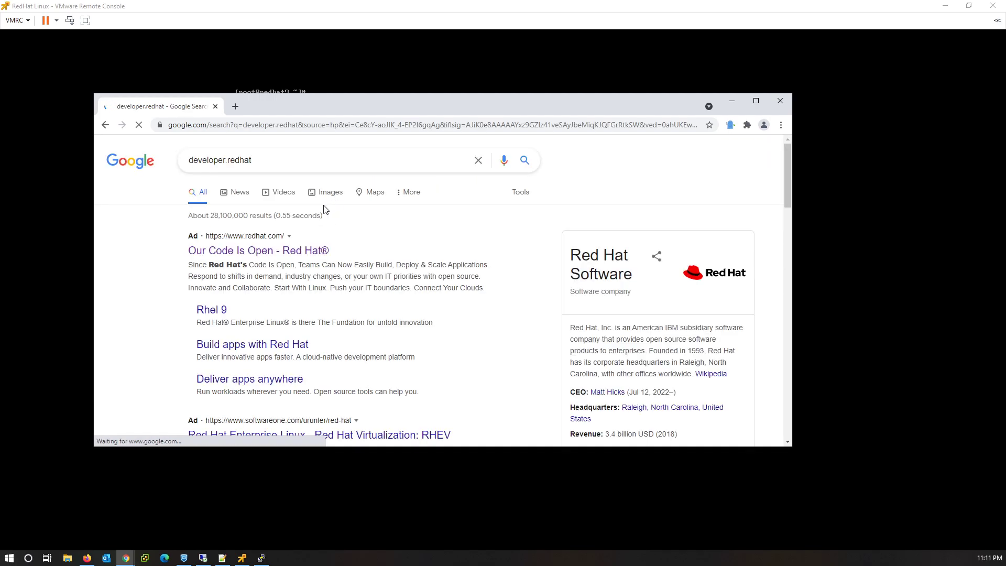
{"action": "scroll", "coordinate": [307, 319], "scroll_direction": "down", "scroll_amount": 2}
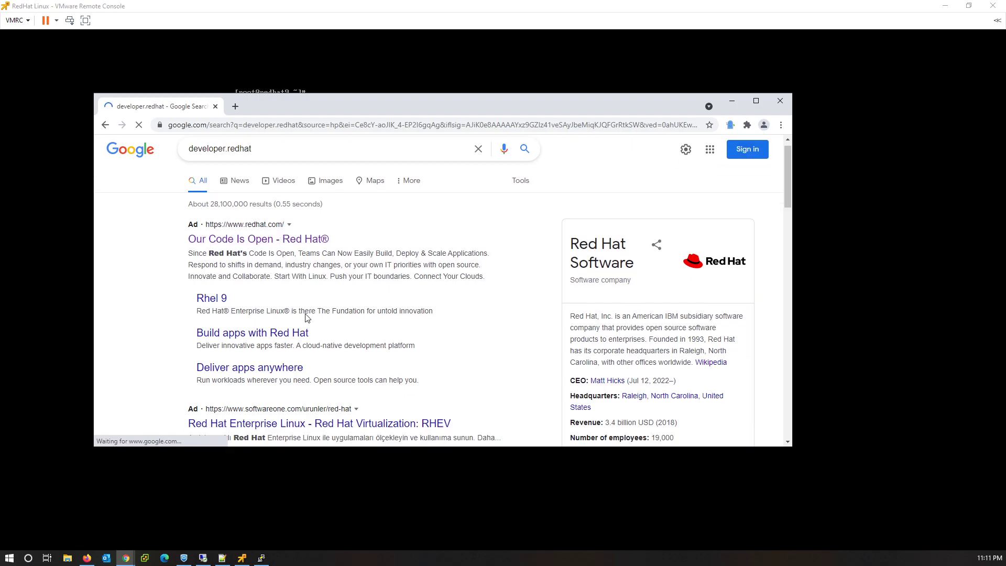
{"action": "scroll", "coordinate": [307, 318], "scroll_direction": "down", "scroll_amount": 5}
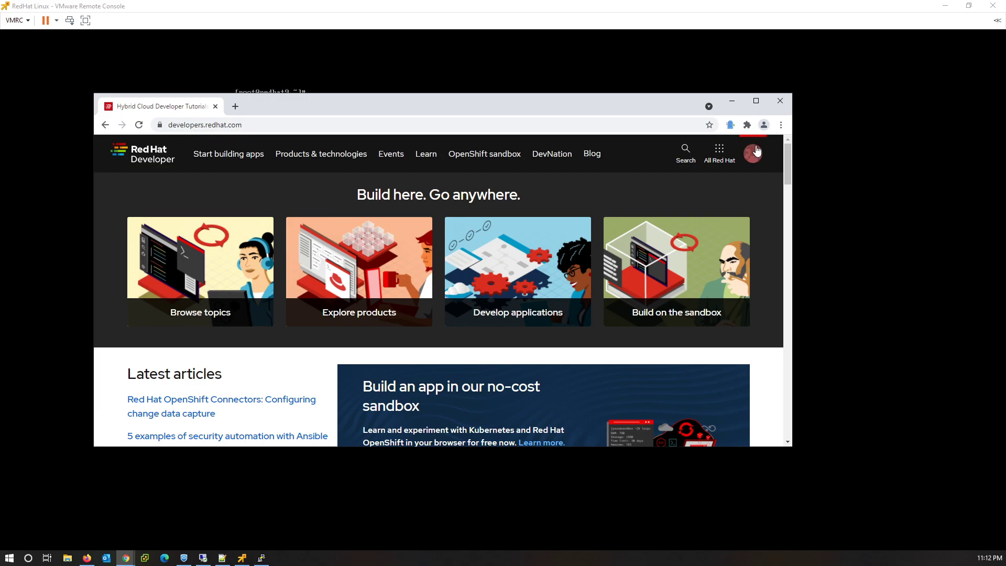
Log out from the avatar menu, return to the developer site after the timeout, and log out again.
{"action": "left_click", "coordinate": [755, 154]}
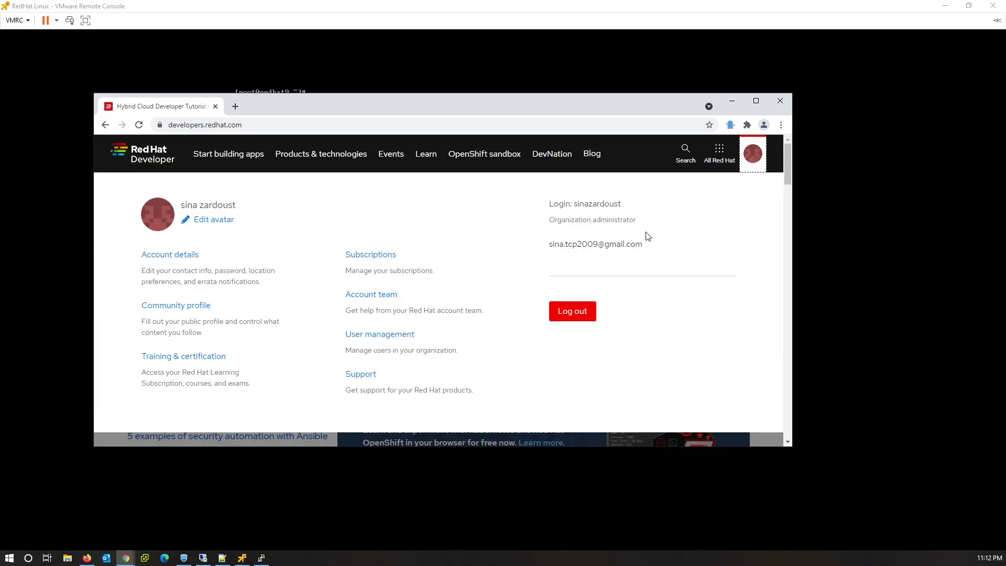
{"action": "left_click", "coordinate": [579, 313]}
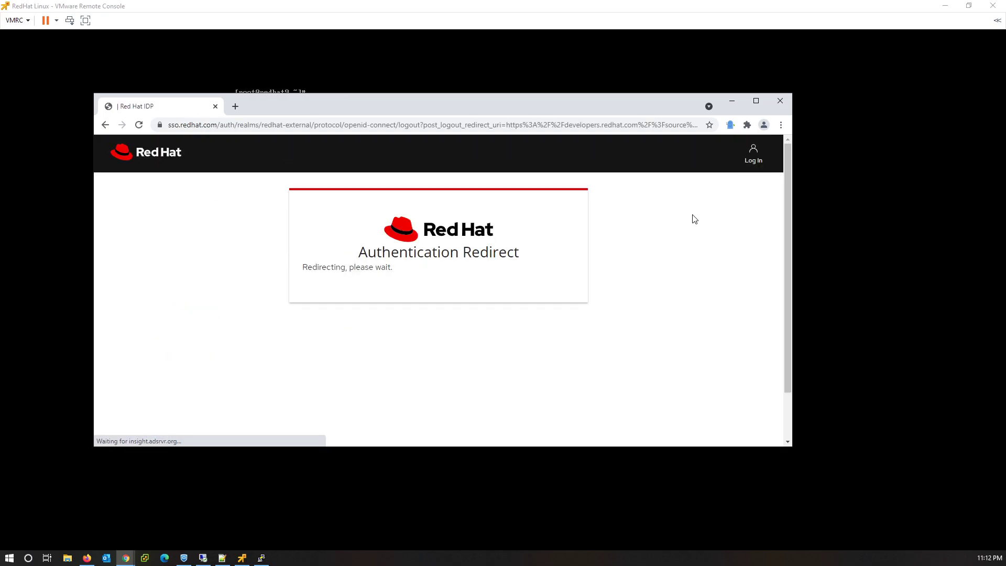
{"action": "left_click", "coordinate": [757, 163]}
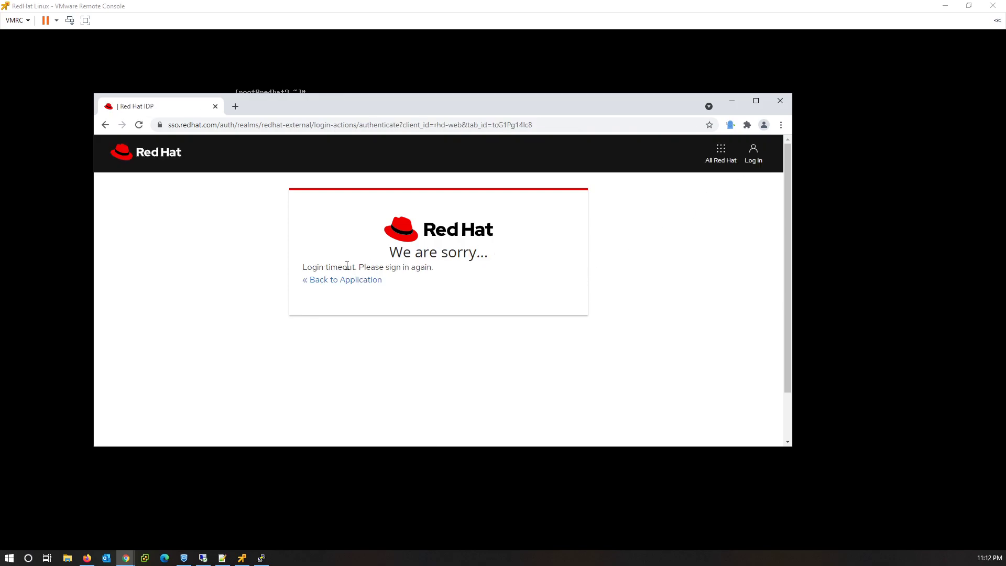
{"action": "left_click", "coordinate": [343, 283]}
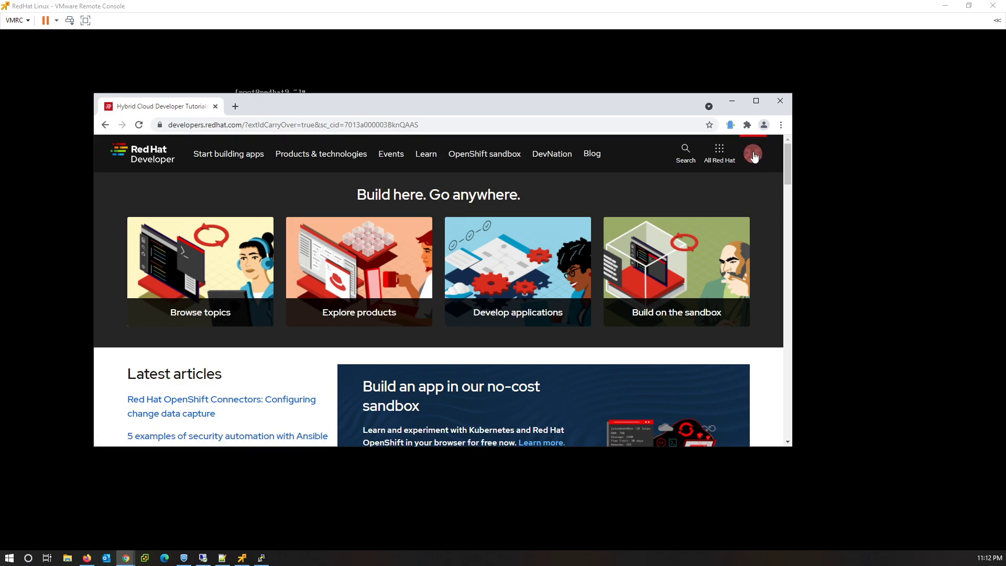
{"action": "left_click", "coordinate": [755, 156]}
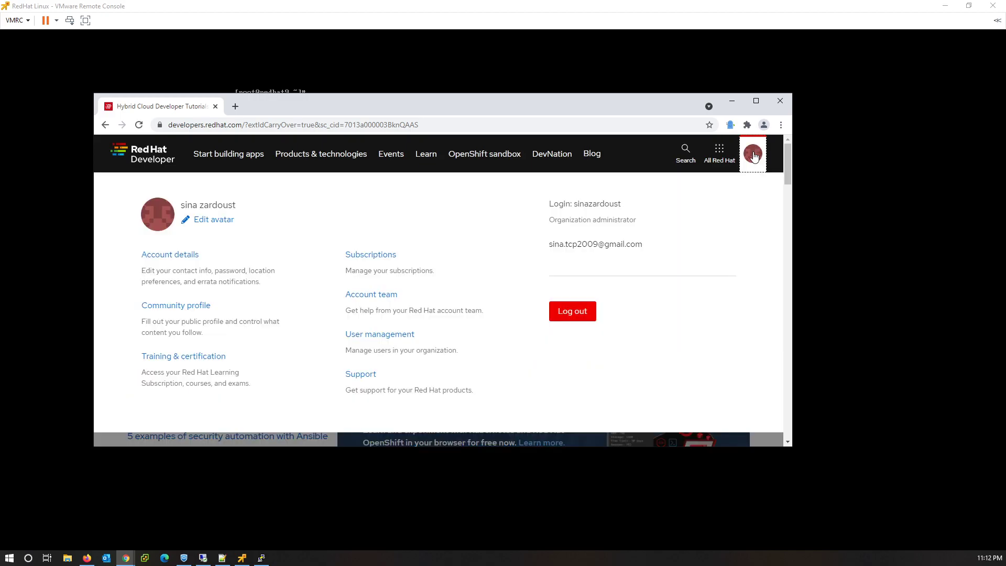
{"action": "left_click", "coordinate": [577, 313]}
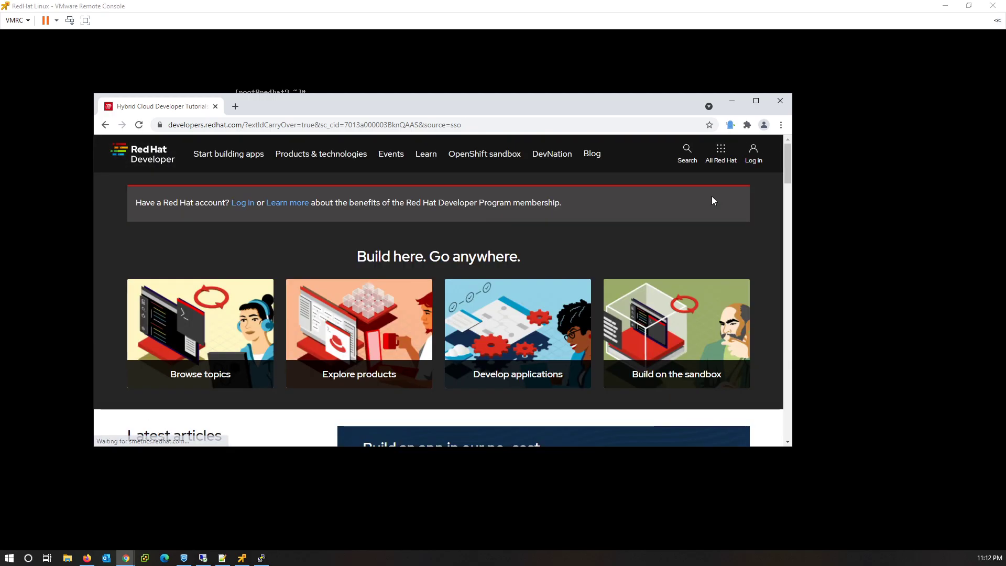
Log in to the Red Hat account using Chrome's saved e-mail and password.
{"action": "left_click", "coordinate": [754, 153]}
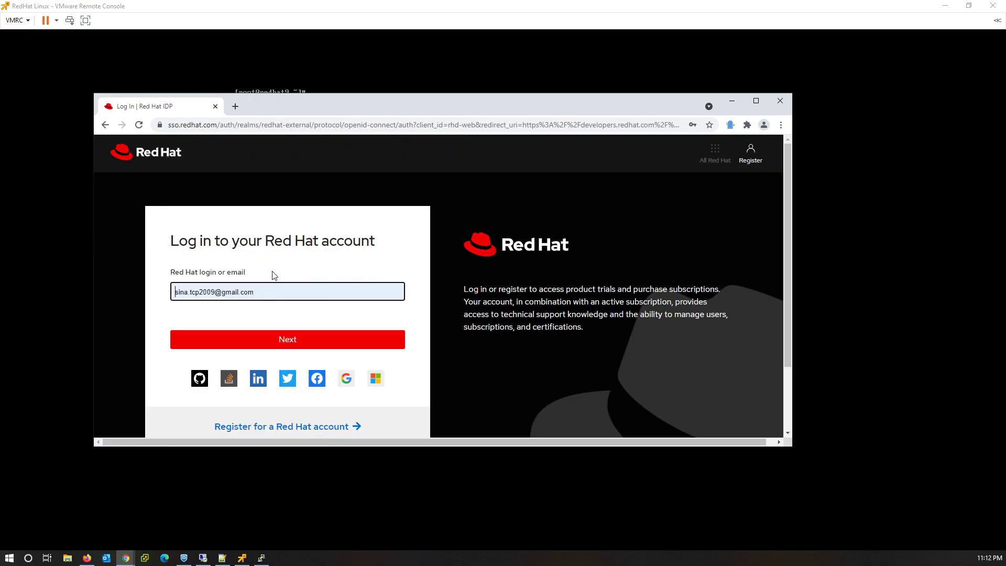
{"action": "left_click", "coordinate": [272, 292]}
{"action": "left_click_drag", "start_coordinate": [272, 292], "coordinate": [167, 293]}
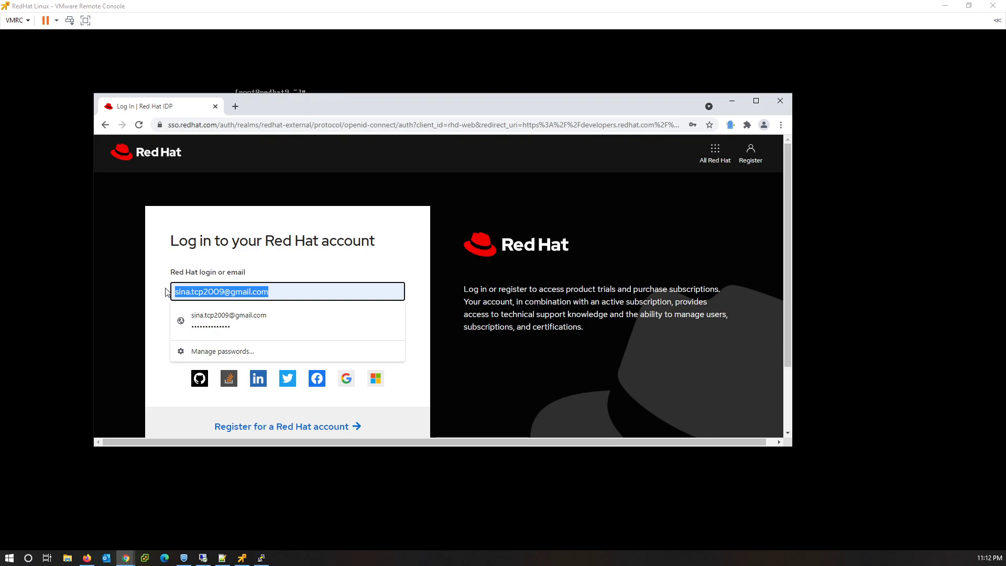
{"action": "left_click", "coordinate": [167, 301]}
{"action": "left_click", "coordinate": [284, 349]}
{"action": "left_click", "coordinate": [258, 342]}
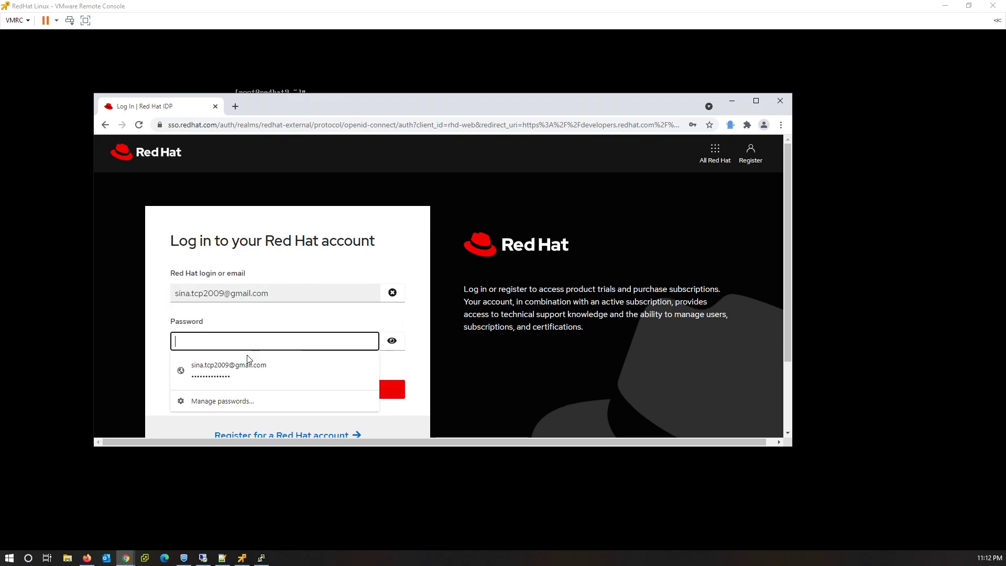
{"action": "left_click", "coordinate": [228, 379]}
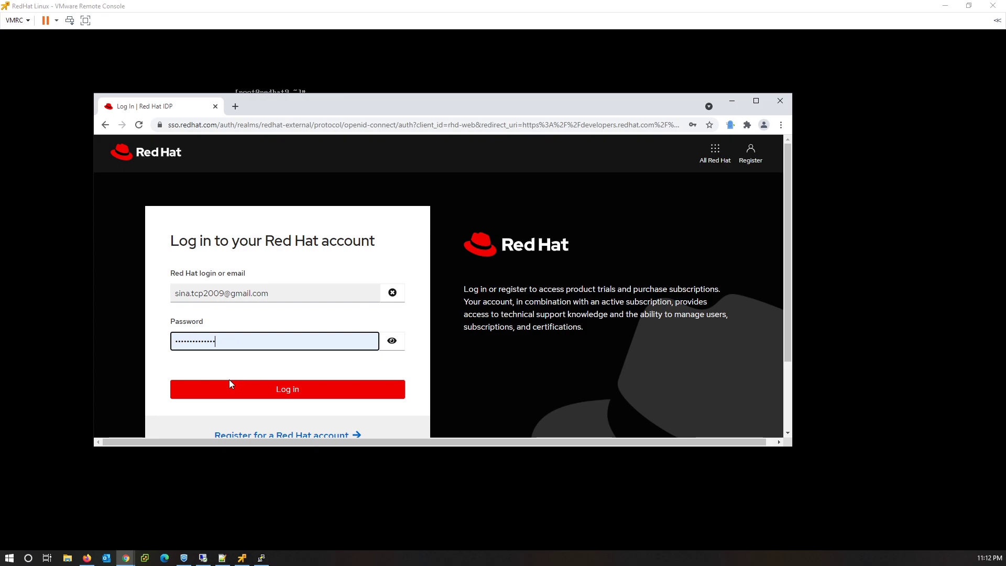
{"action": "left_click", "coordinate": [289, 390]}
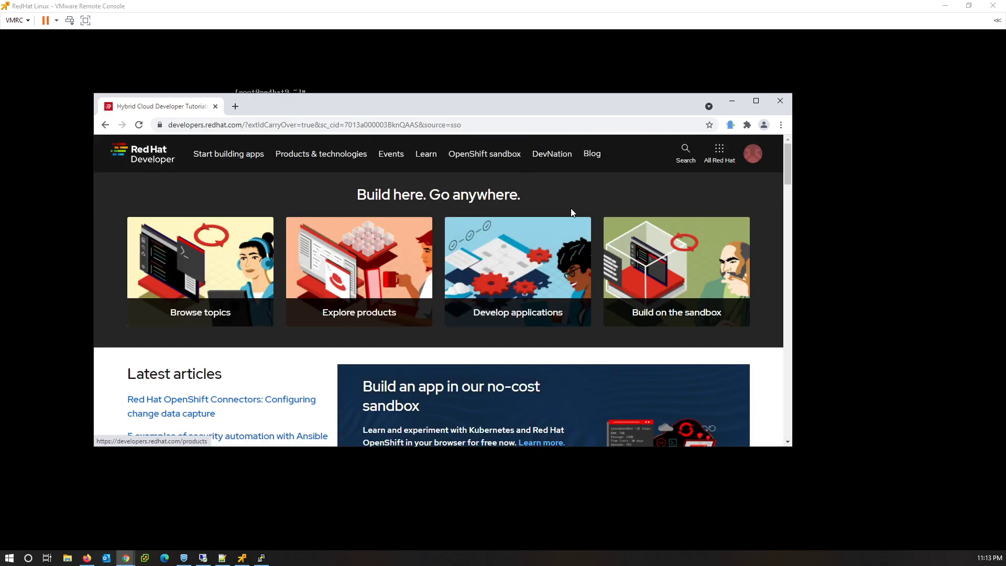
Open Account details, then Login & password, and select the Red Hat login name shown.
{"action": "left_click", "coordinate": [752, 162]}
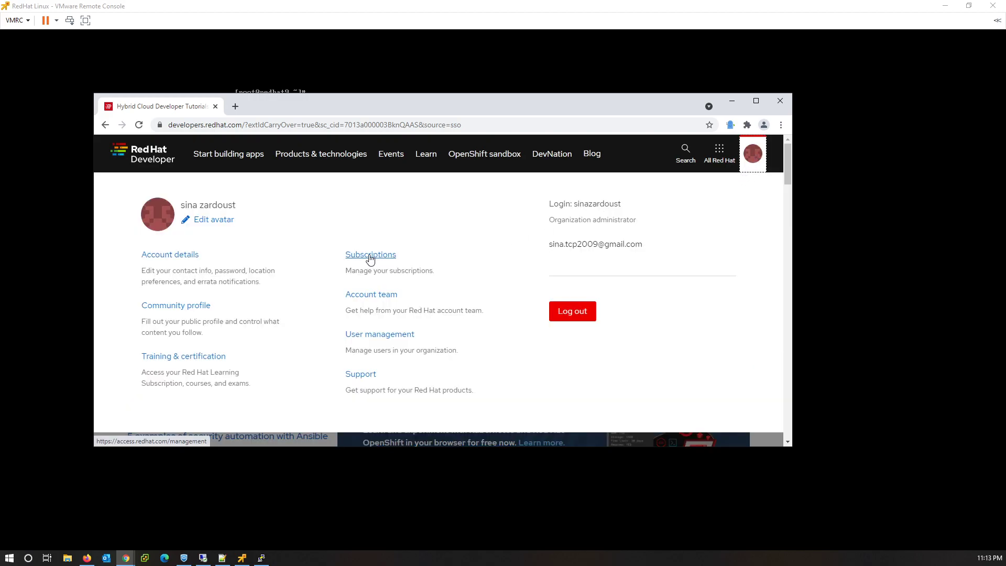
{"action": "left_click", "coordinate": [176, 257]}
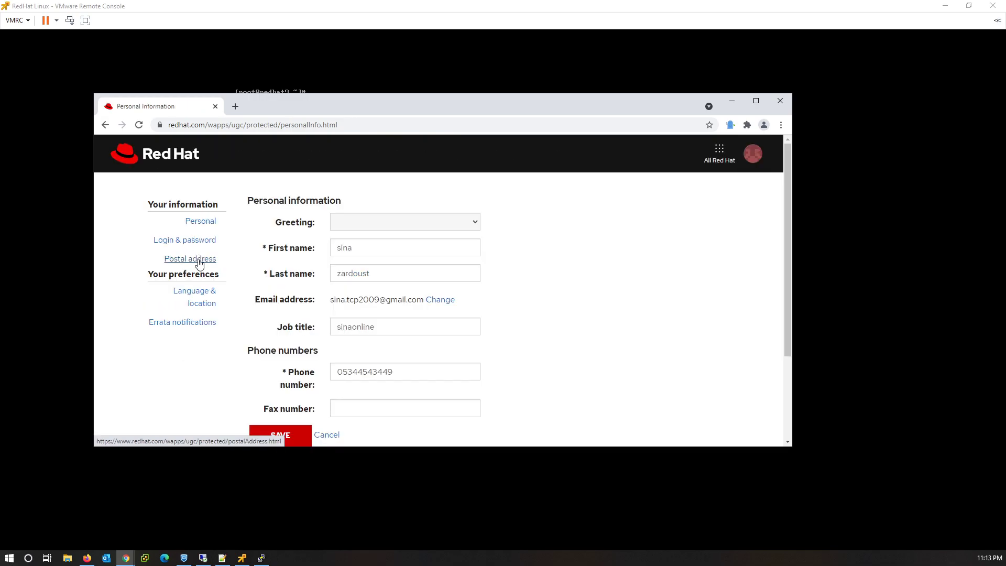
{"action": "left_click", "coordinate": [183, 243]}
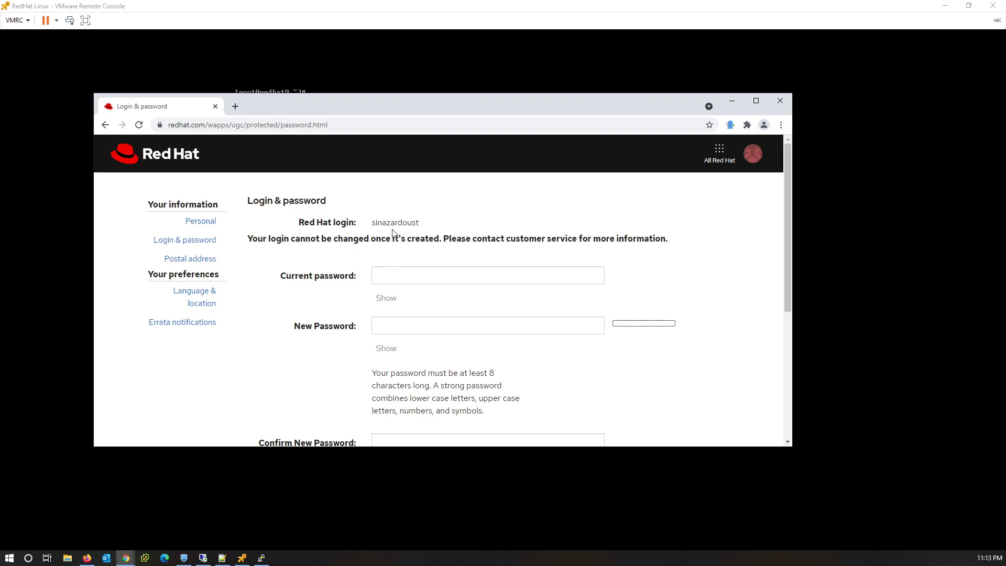
{"action": "left_click_drag", "start_coordinate": [336, 228], "coordinate": [422, 233]}
{"action": "left_click", "coordinate": [413, 224]}
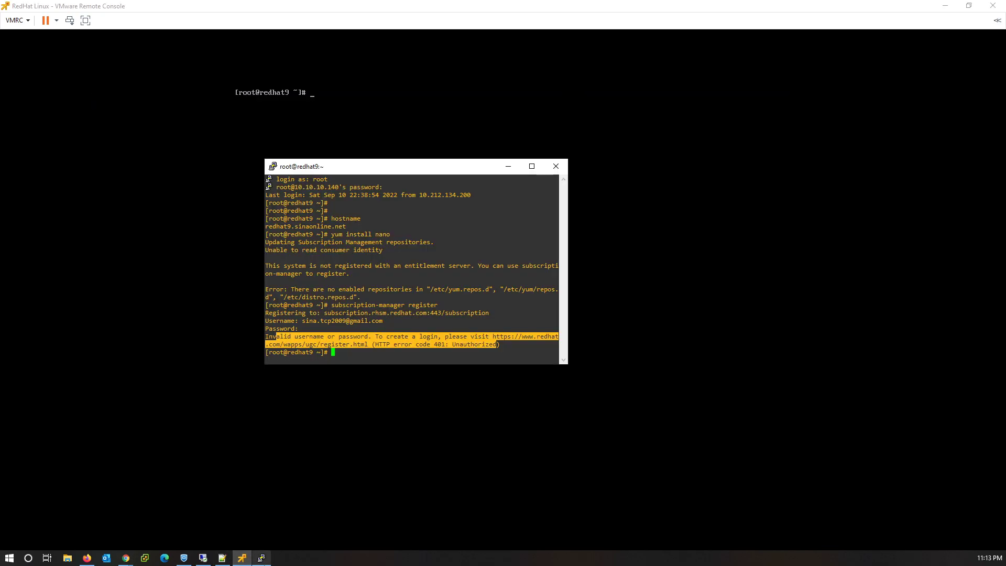
Rerun subscription-manager register with the Red Hat login name and password, registering redhat9.sinaonline.net.
{"action": "left_click", "coordinate": [410, 358]}
{"action": "key", "text": "Up"}
{"action": "key", "text": "Return"}
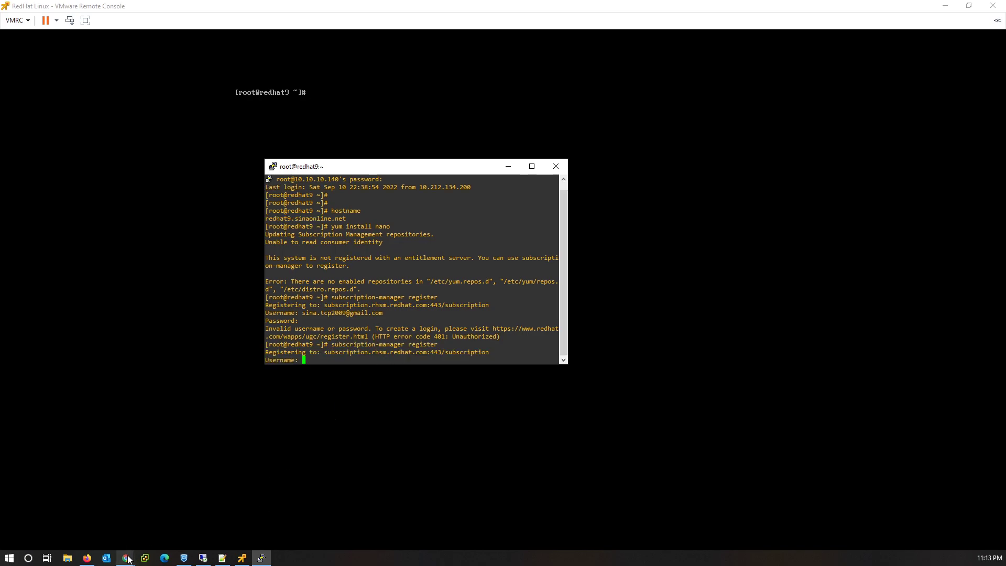
{"action": "mouse_move", "coordinate": [127, 557]}
{"action": "left_click", "coordinate": [175, 529]}
{"action": "type", "text": "sinazardoust"}
{"action": "key", "text": "Return"}
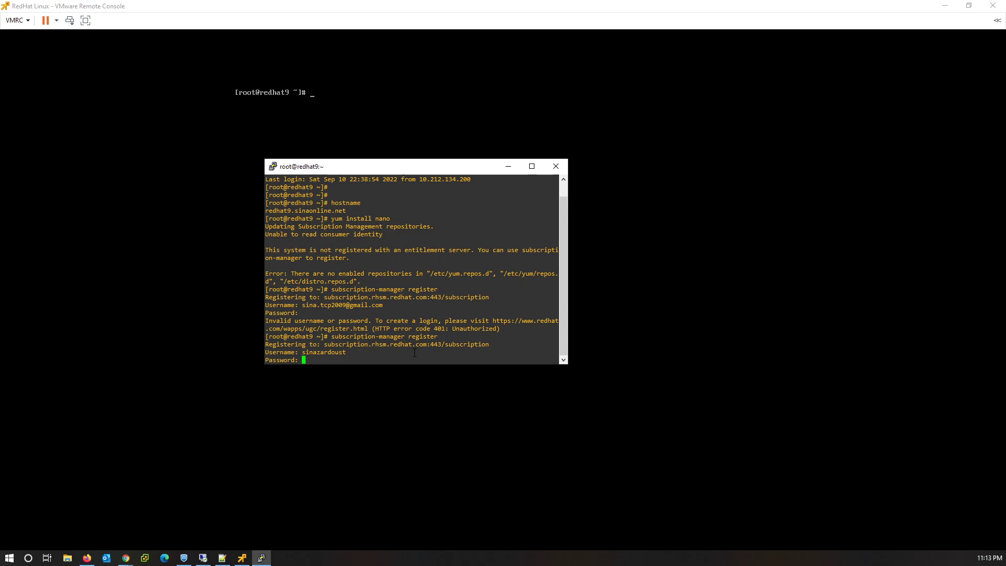
{"action": "key", "text": "Return"}
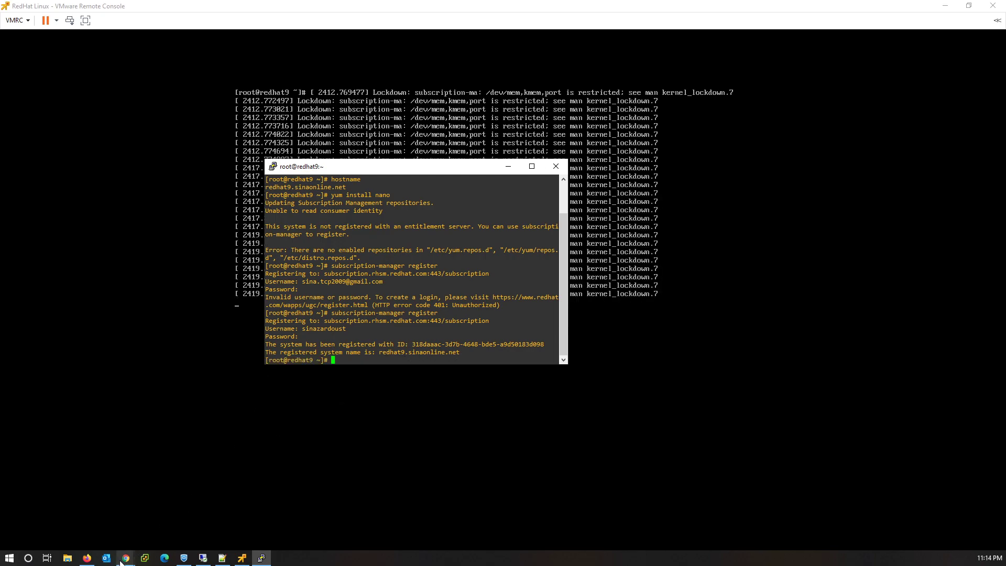
From the avatar menu open Subscriptions, then View all Systems to list redhat9.sinaonline.net.
{"action": "mouse_move", "coordinate": [122, 559]}
{"action": "left_click", "coordinate": [194, 526]}
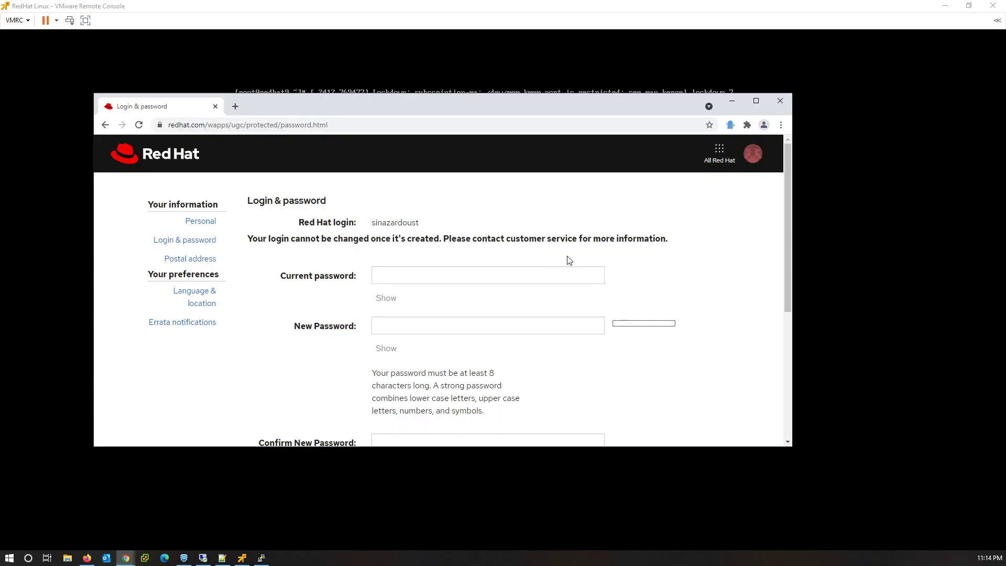
{"action": "left_click", "coordinate": [758, 164]}
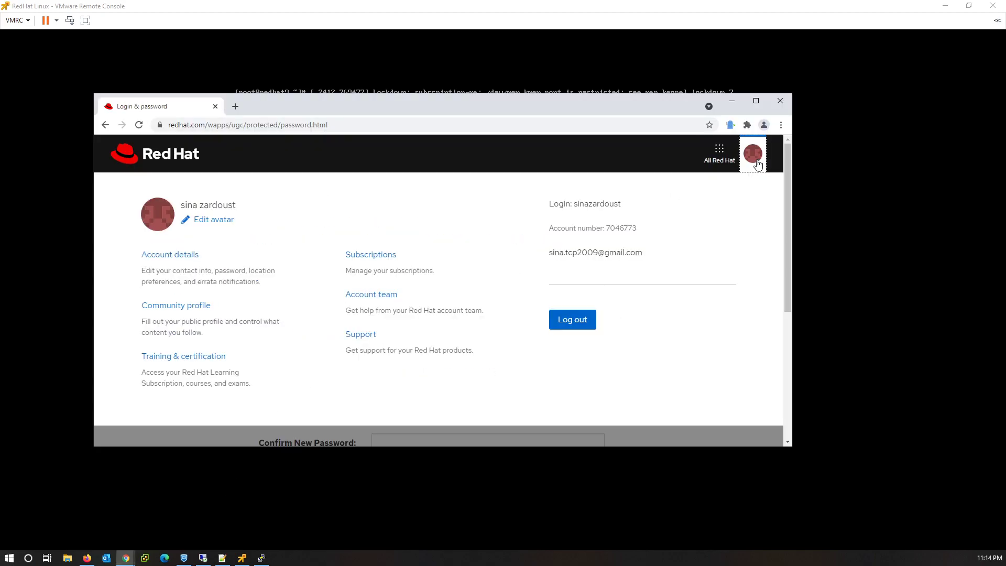
{"action": "left_click", "coordinate": [369, 256]}
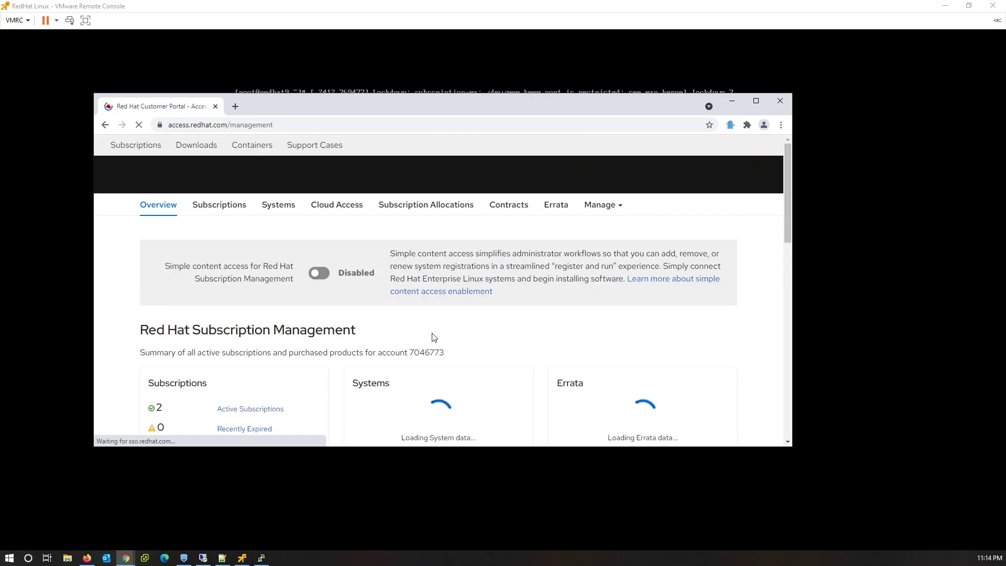
{"action": "scroll", "coordinate": [409, 336], "scroll_direction": "down", "scroll_amount": 3}
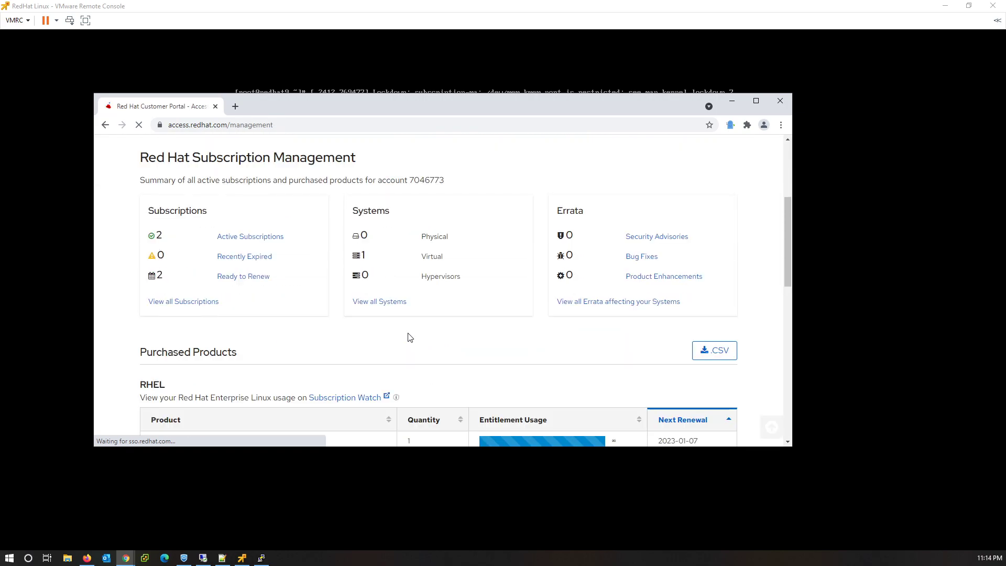
{"action": "left_click", "coordinate": [379, 302]}
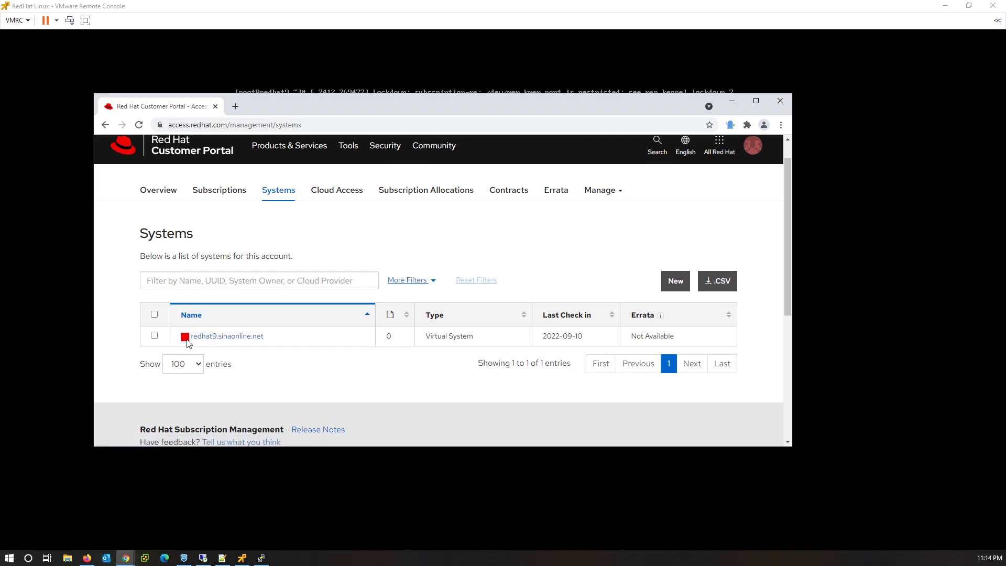
Retry yum install nano on the server and highlight the repository error.
{"action": "left_click", "coordinate": [261, 558]}
{"action": "type", "text": "yum install nano"}
{"action": "key", "text": "Return"}
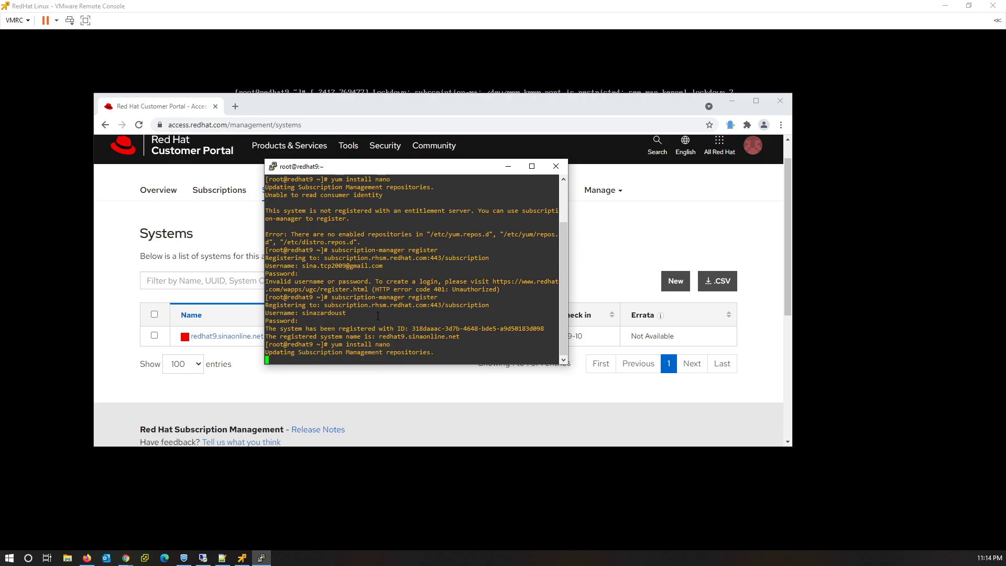
{"action": "left_click_drag", "start_coordinate": [304, 308], "coordinate": [414, 356]}
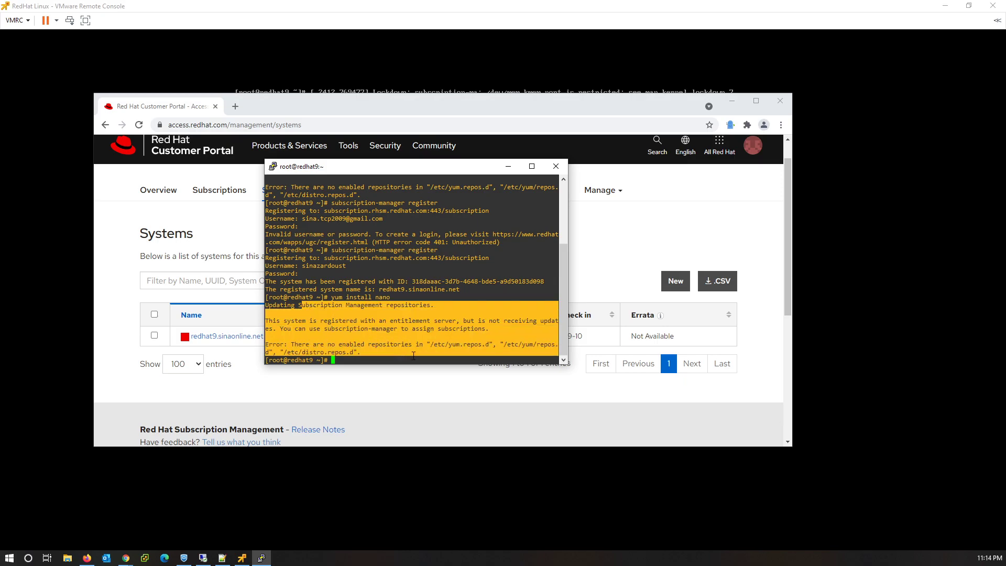
Run Auto-Attach on redhat9.sinaonline.net's Subscriptions tab, attaching Red Hat Developer Subscription for Individuals.
{"action": "left_click", "coordinate": [614, 246]}
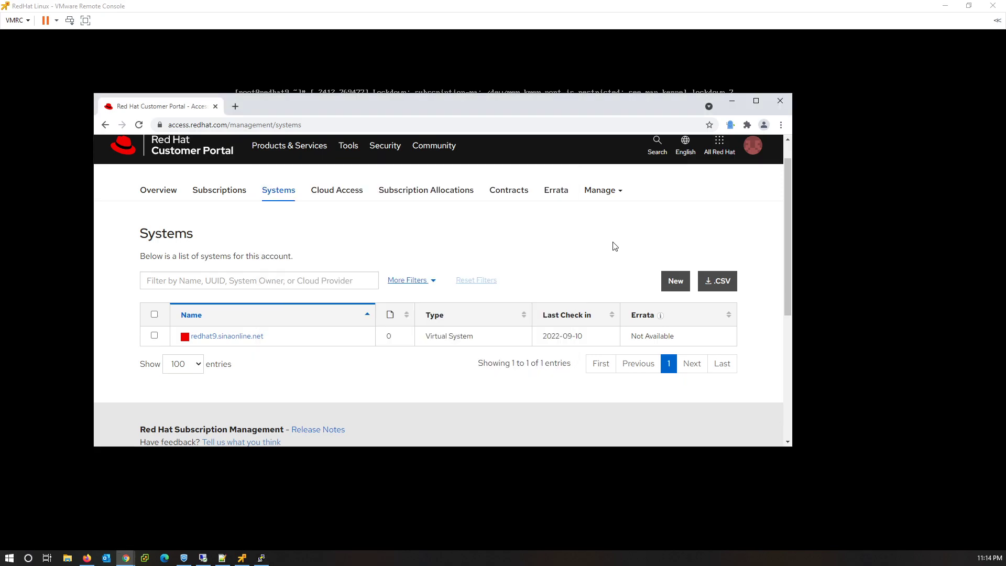
{"action": "left_click", "coordinate": [242, 338]}
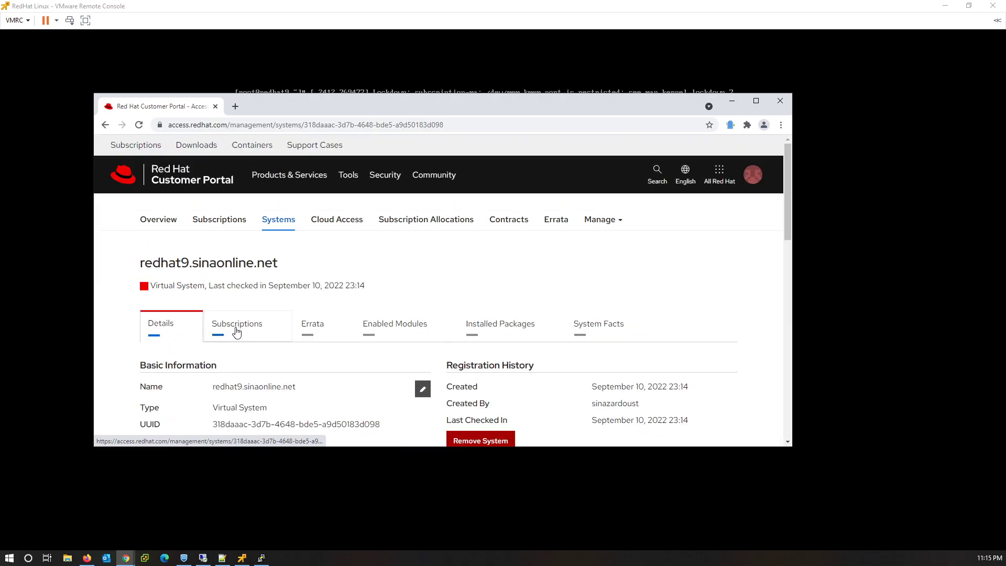
{"action": "left_click", "coordinate": [237, 331]}
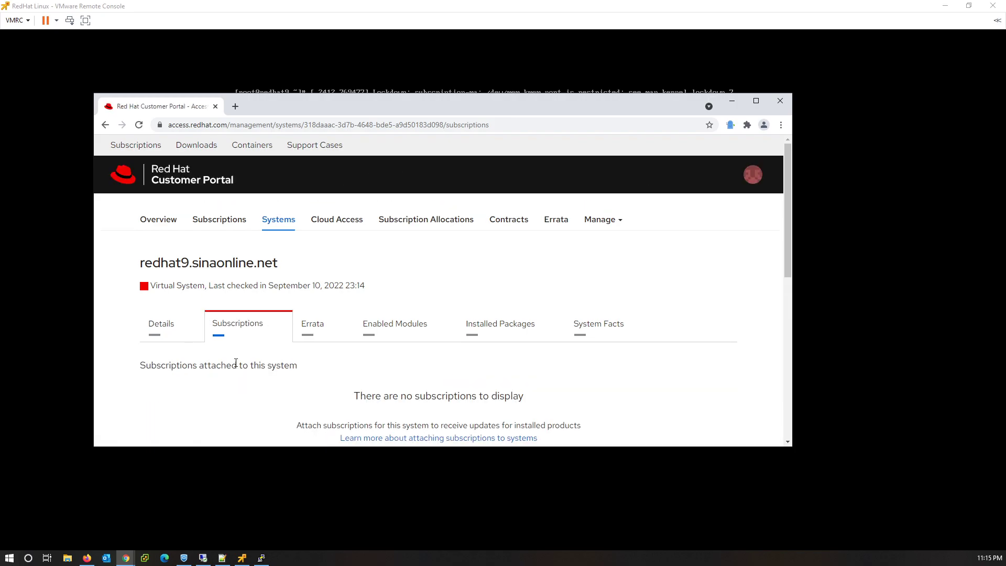
{"action": "scroll", "coordinate": [235, 362], "scroll_direction": "down", "scroll_amount": 2}
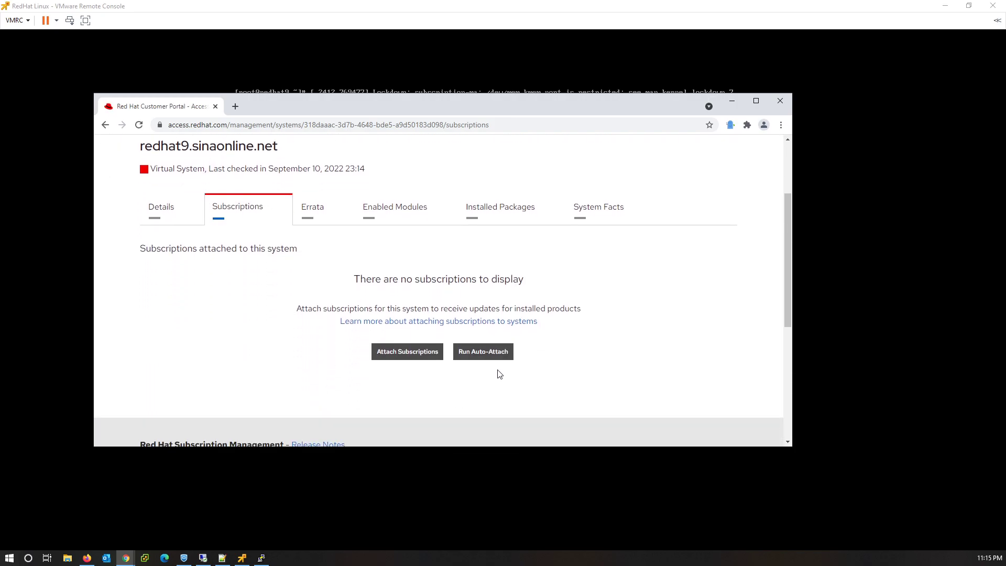
{"action": "left_click", "coordinate": [478, 358]}
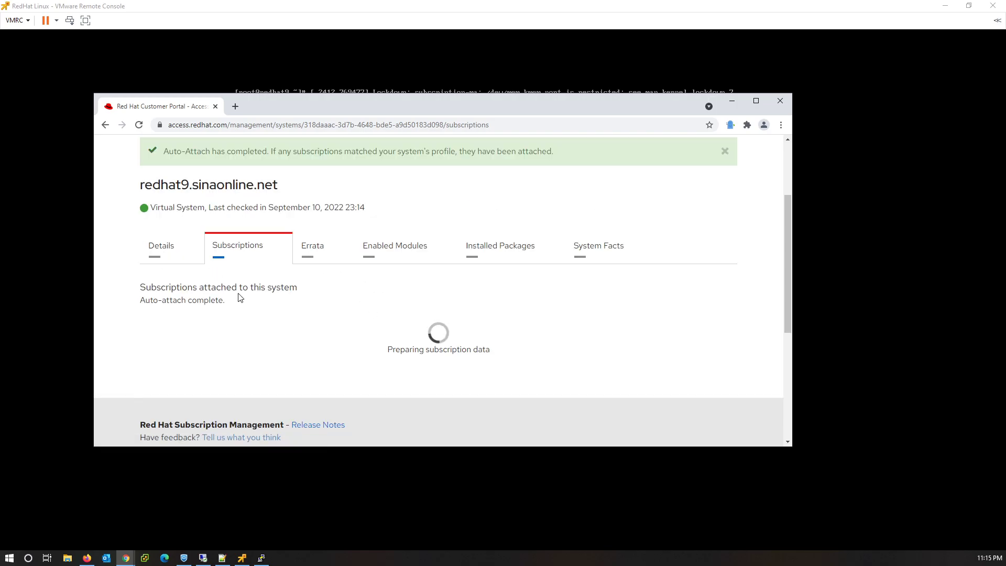
{"action": "left_click_drag", "start_coordinate": [229, 153], "coordinate": [455, 177]}
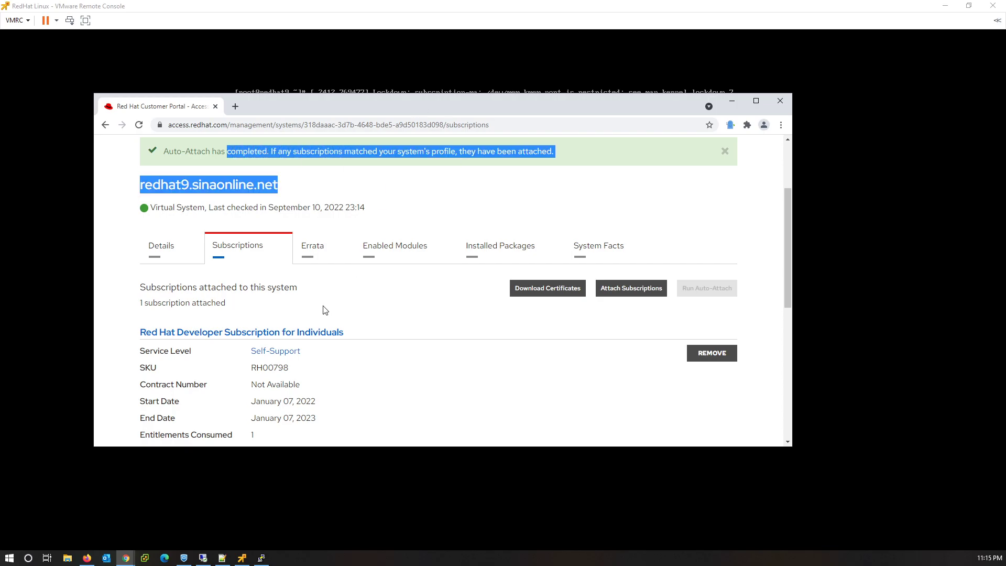
Run subscription-manager repos to list the system's available repositories.
{"action": "left_click", "coordinate": [260, 558]}
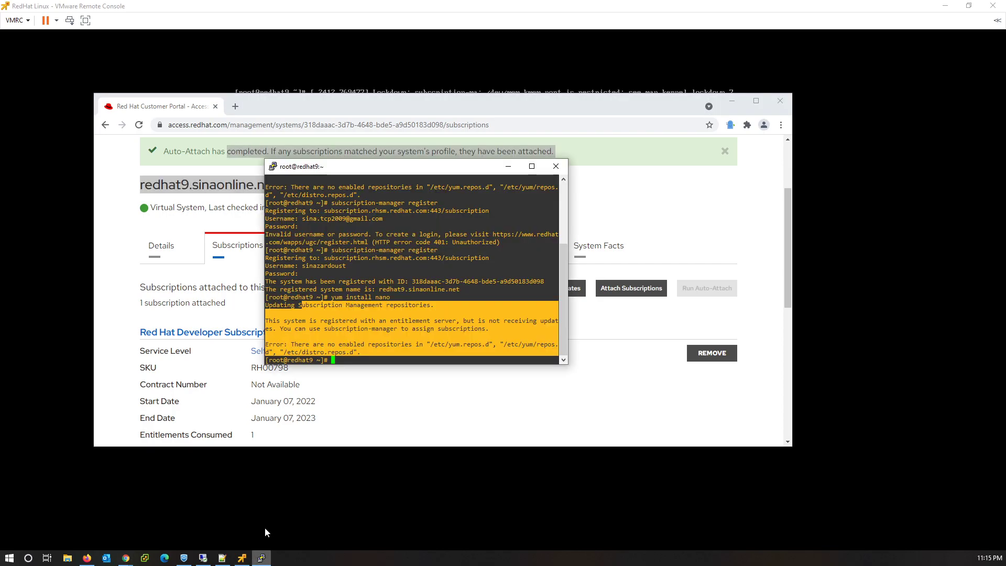
{"action": "left_click", "coordinate": [405, 359]}
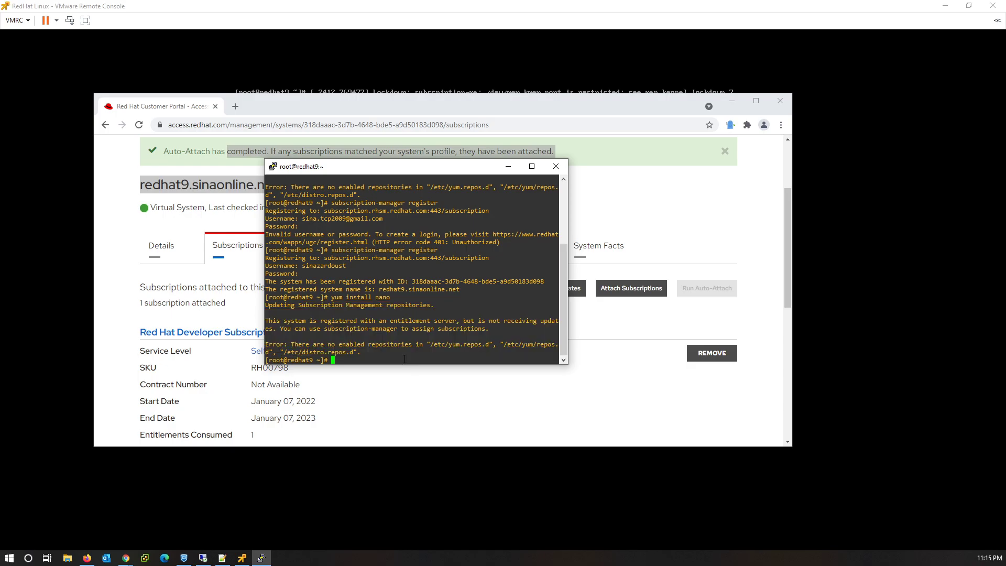
{"action": "key", "text": "Up"}
{"action": "key", "text": "BackSpace"}
{"action": "key", "text": "Up"}
{"action": "key", "text": "BackSpace"}
{"action": "key", "text": "BackSpace"}
{"action": "key", "text": "BackSpace"}
{"action": "key", "text": "BackSpace"}
{"action": "key", "text": "BackSpace"}
{"action": "key", "text": "BackSpace"}
{"action": "key", "text": "BackSpace"}
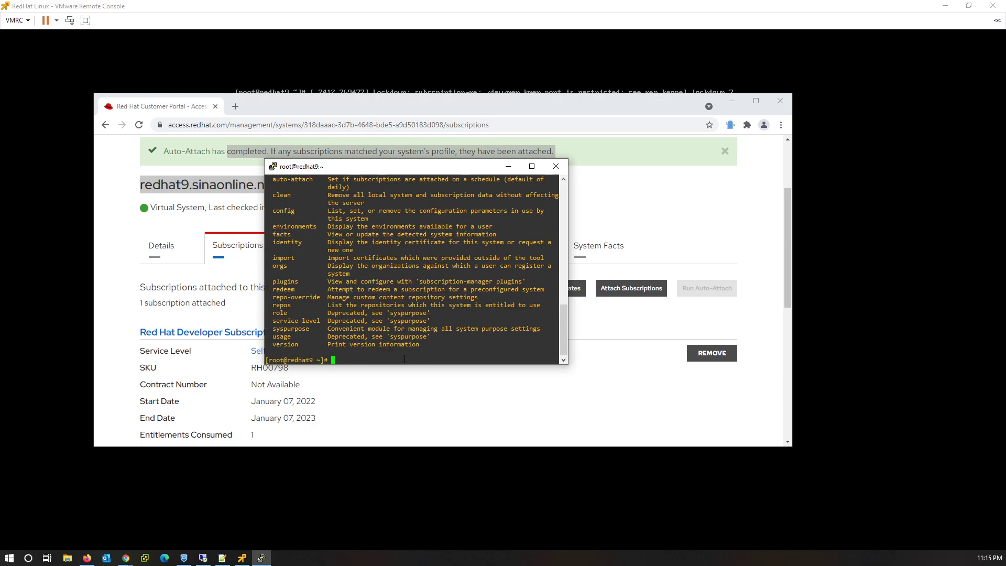
{"action": "type", "text": "subscription-manager repos"}
{"action": "key", "text": "Return"}
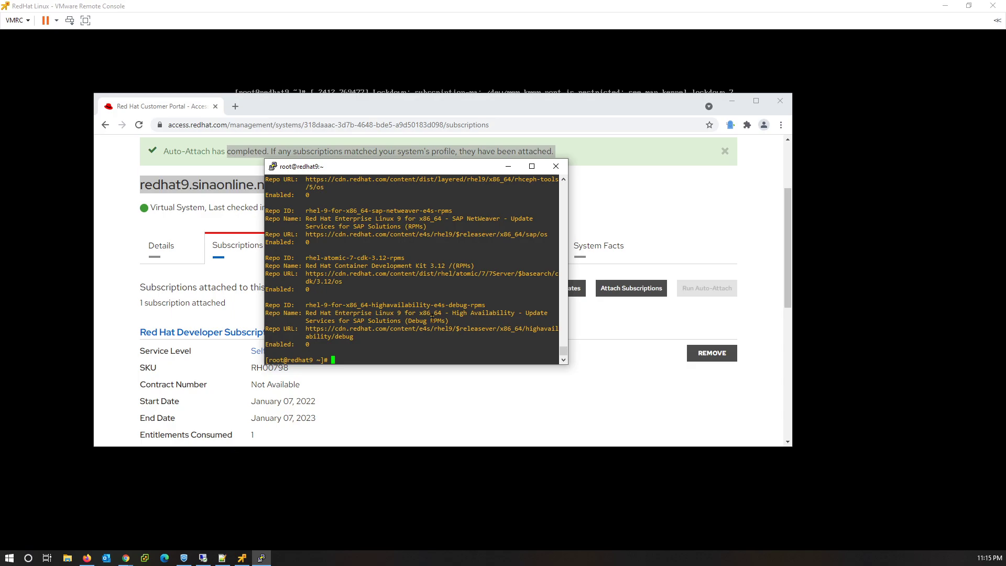
Run subscription-manager alone to show its list of subcommands.
{"action": "key", "text": "Up"}
{"action": "key", "text": "BackSpace"}
{"action": "key", "text": "BackSpace"}
{"action": "key", "text": "BackSpace"}
{"action": "key", "text": "BackSpace"}
{"action": "key", "text": "BackSpace"}
{"action": "key", "text": "Return"}
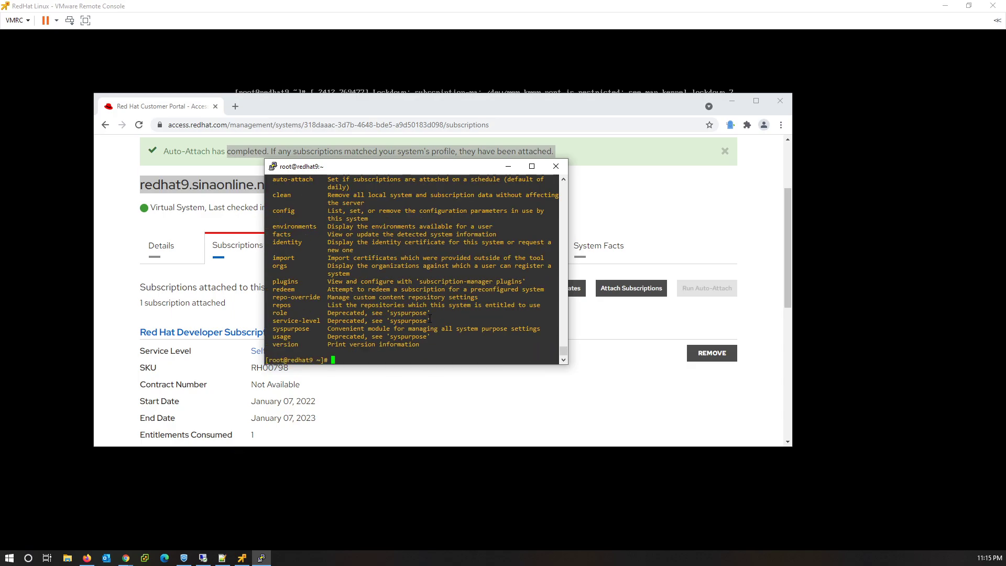
{"action": "scroll", "coordinate": [477, 326], "scroll_direction": "up", "scroll_amount": 8}
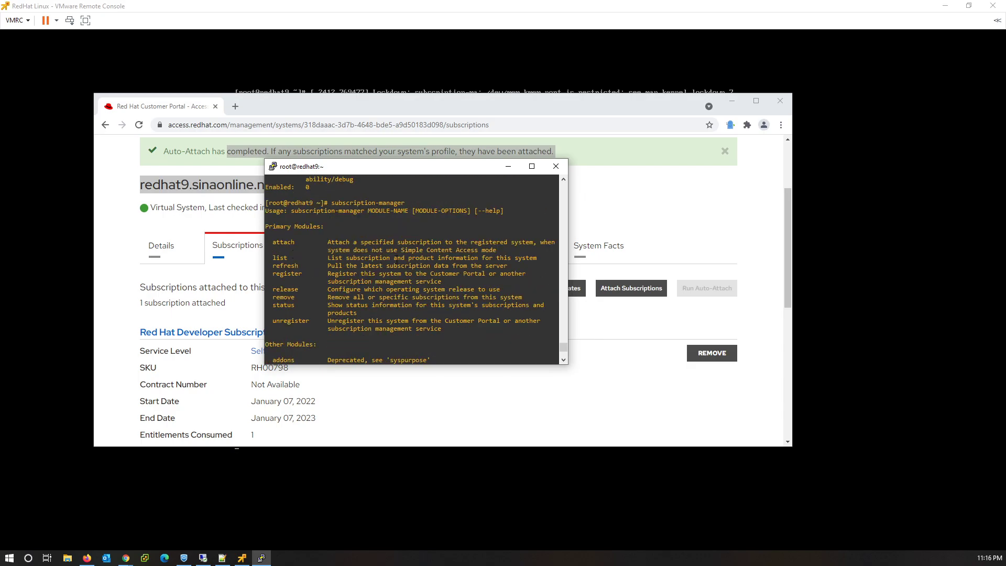
{"action": "left_click_drag", "start_coordinate": [407, 257], "coordinate": [422, 259]}
Run subscription-manager list showing RHEL 9.0 Subscribed, then rerun yum install nano successfully.
{"action": "key", "text": "Up"}
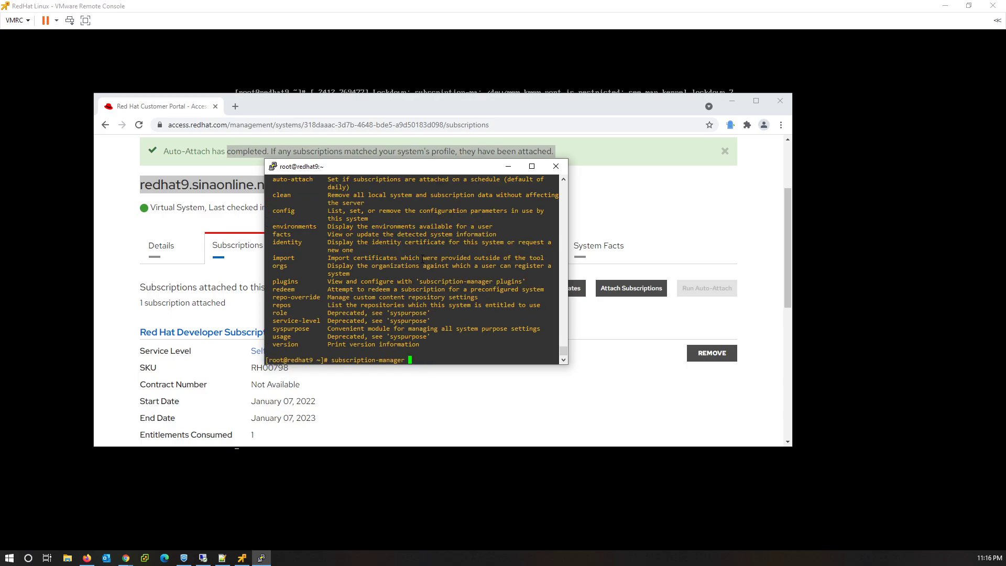
{"action": "type", "text": "list"}
{"action": "key", "text": "Return"}
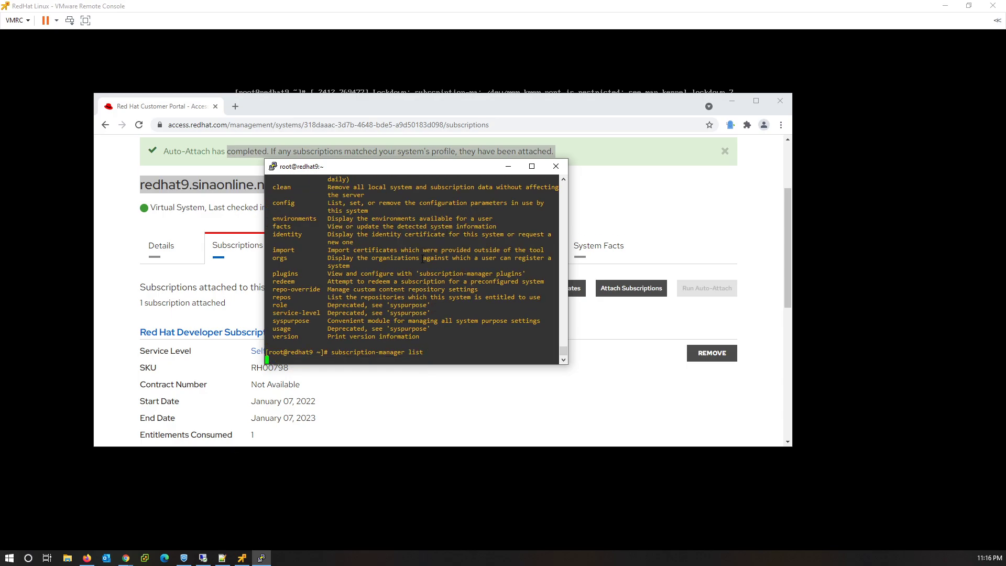
{"action": "left_click_drag", "start_coordinate": [313, 336], "coordinate": [363, 345]}
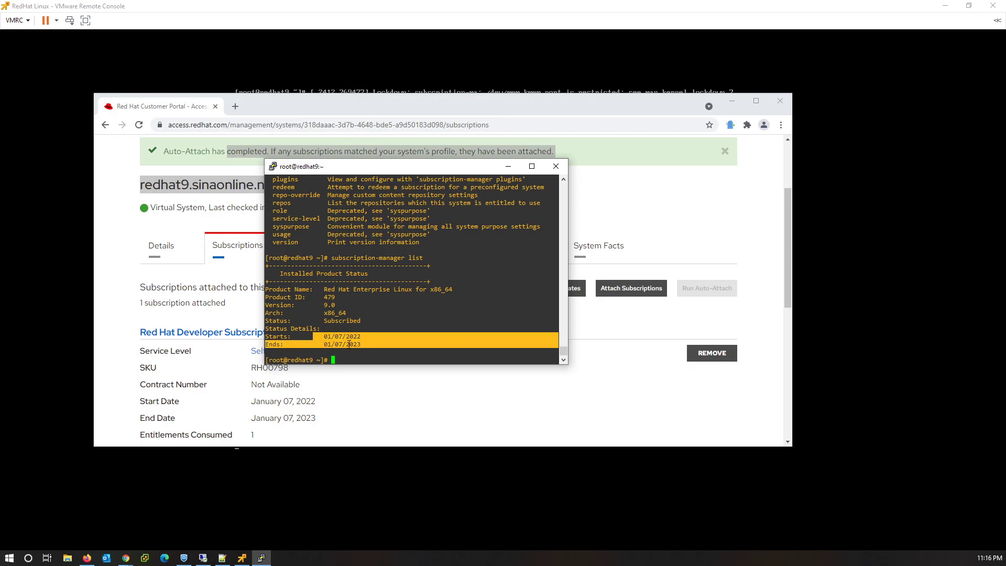
{"action": "left_click", "coordinate": [349, 344]}
{"action": "key", "text": "Return"}
{"action": "key", "text": "Return"}
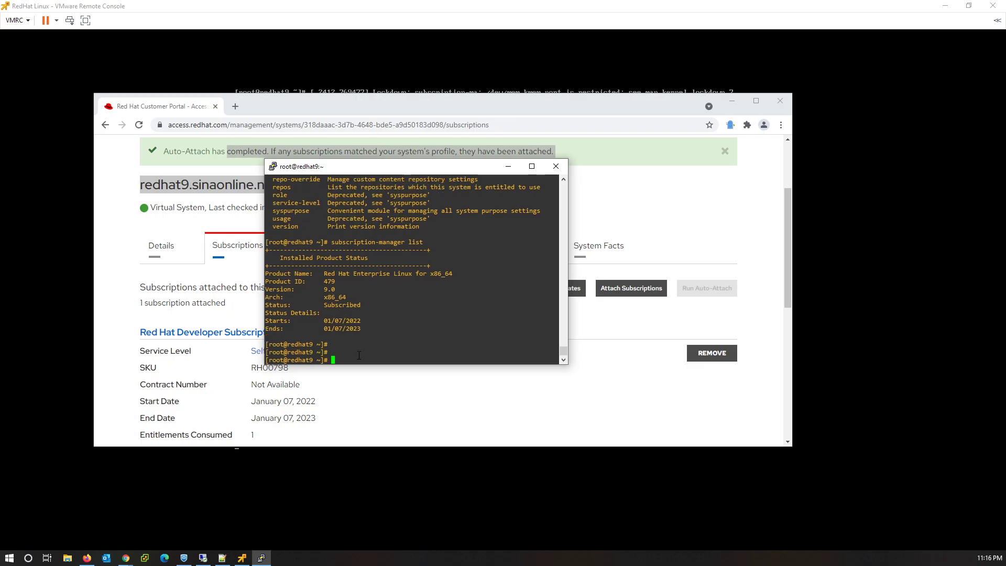
{"action": "type", "text": "yum install nano"}
{"action": "key", "text": "Return"}
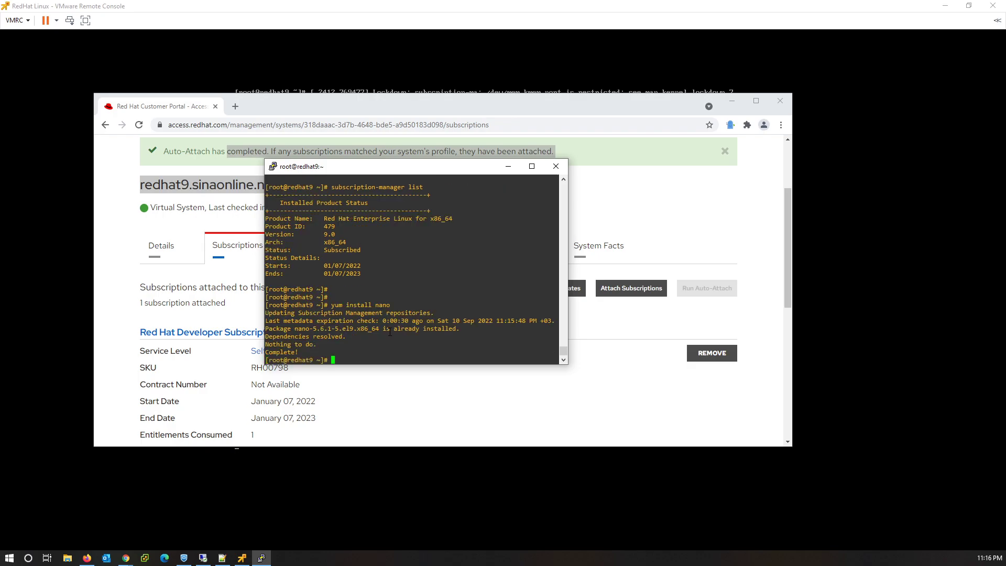
Install the net-tools package with yum, confirming the installation with y.
{"action": "type", "text": "yum install net-tools"}
{"action": "key", "text": "Return"}
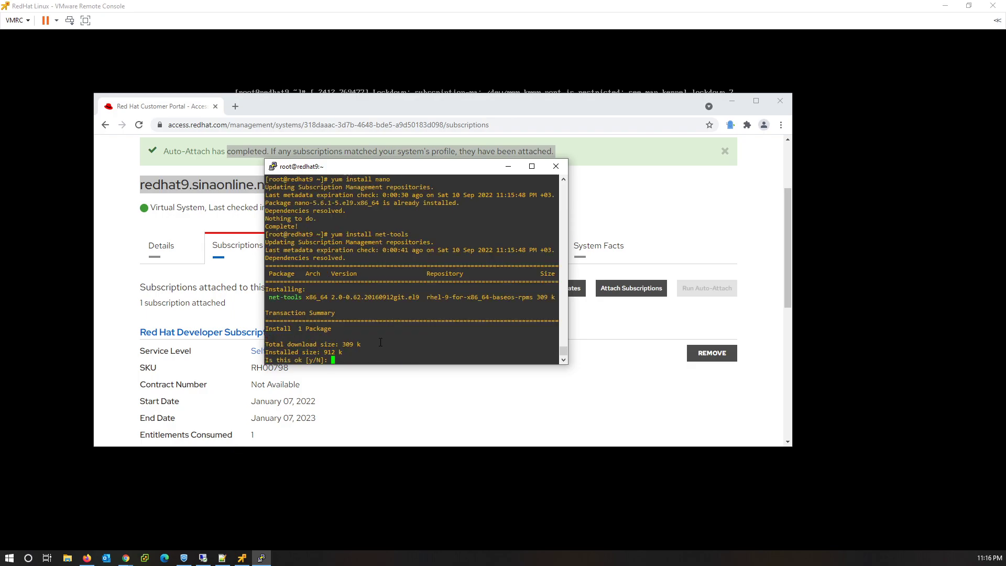
{"action": "type", "text": "y"}
{"action": "key", "text": "Return"}
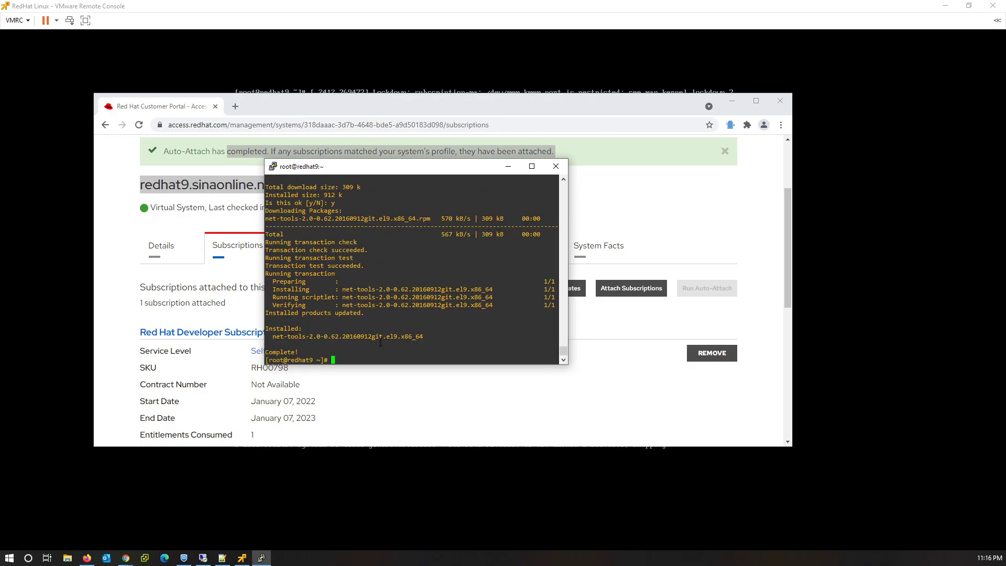
Try telnet, list all sockets with netstat -an, then clear the terminal.
{"action": "type", "text": "telnet"}
{"action": "key", "text": "Return"}
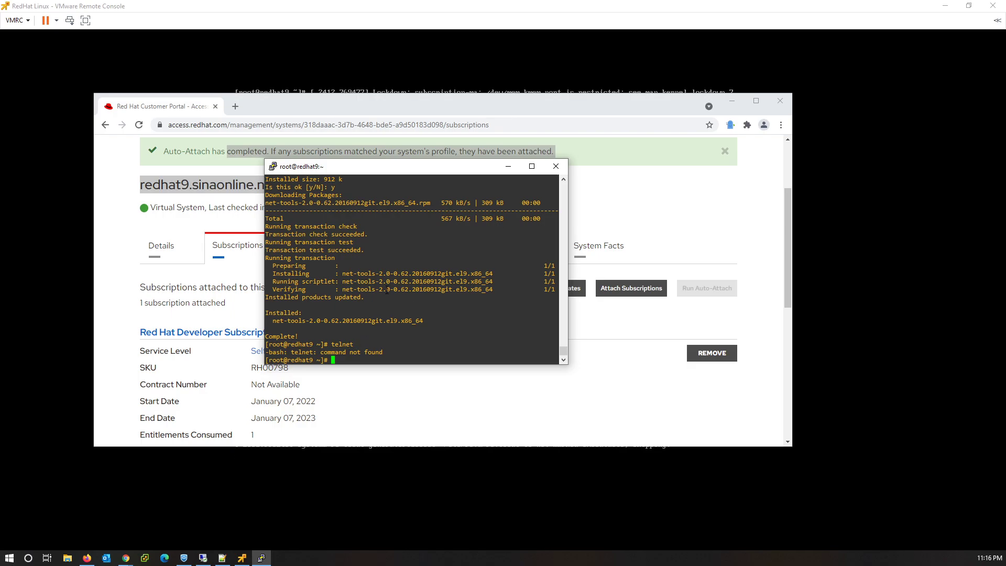
{"action": "type", "text": "netstat -an"}
{"action": "key", "text": "Return"}
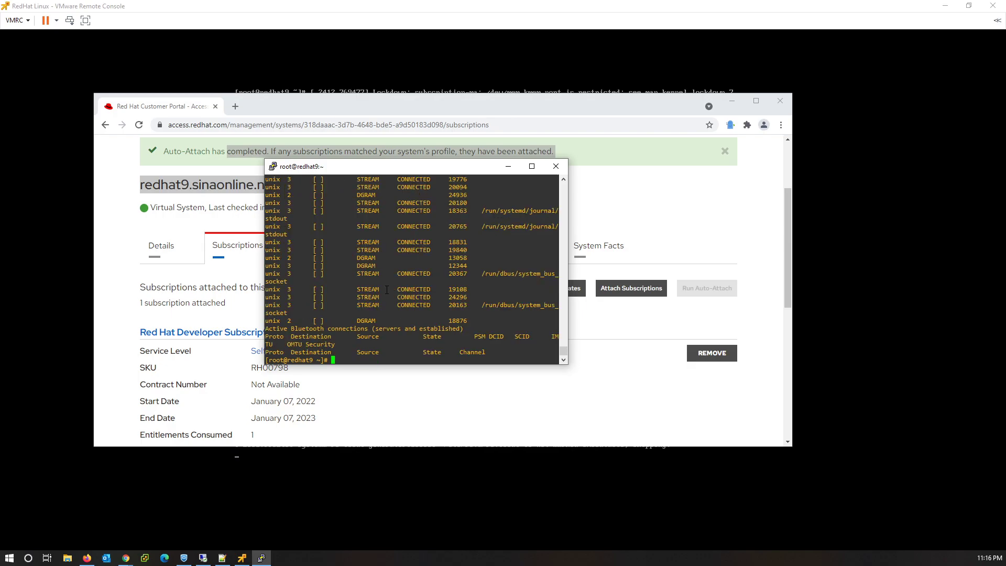
{"action": "key", "text": "Return"}
{"action": "key", "text": "Return"}
{"action": "key", "text": "Return"}
{"action": "key", "text": "Return"}
{"action": "key", "text": "Return"}
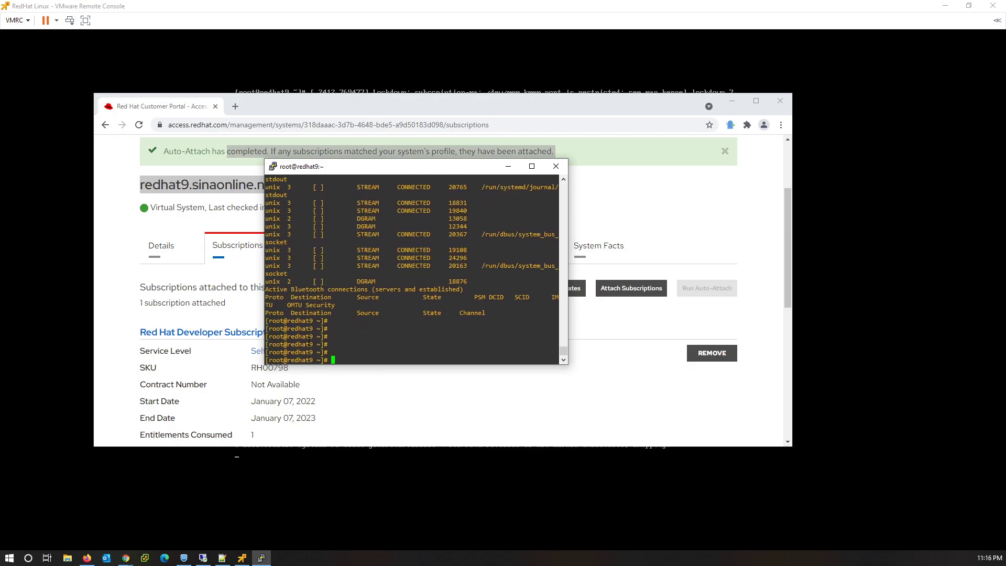
{"action": "type", "text": "clear"}
{"action": "key", "text": "Return"}
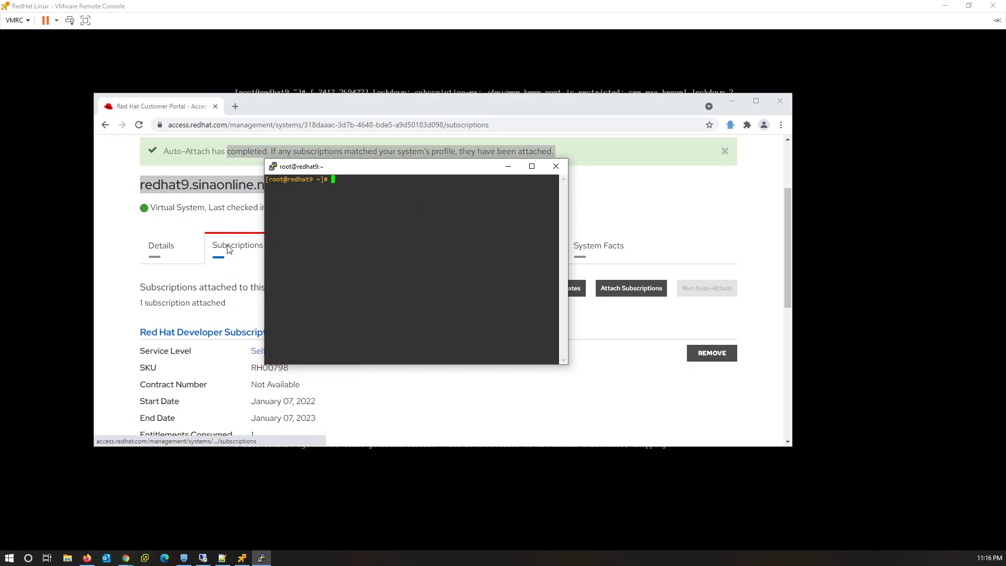
Reload the portal's Subscriptions tab and check the attached Red Hat Developer Subscription details.
{"action": "left_click", "coordinate": [227, 246]}
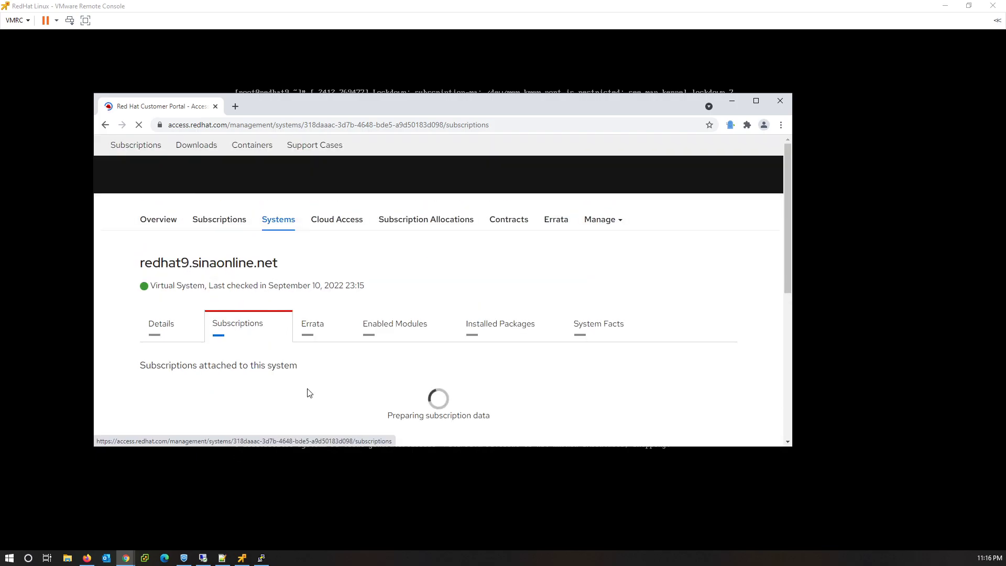
{"action": "scroll", "coordinate": [270, 389], "scroll_direction": "down", "scroll_amount": 3}
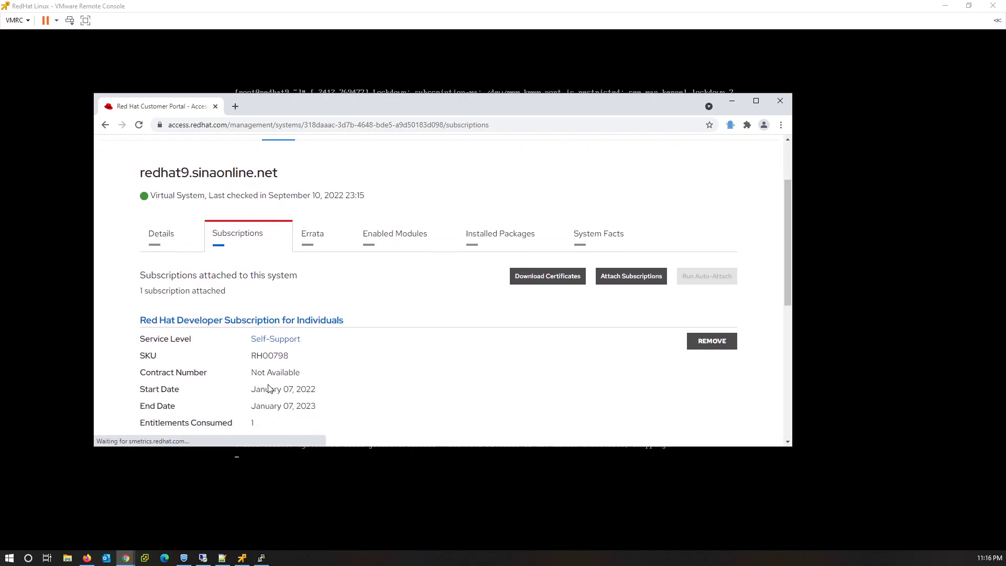